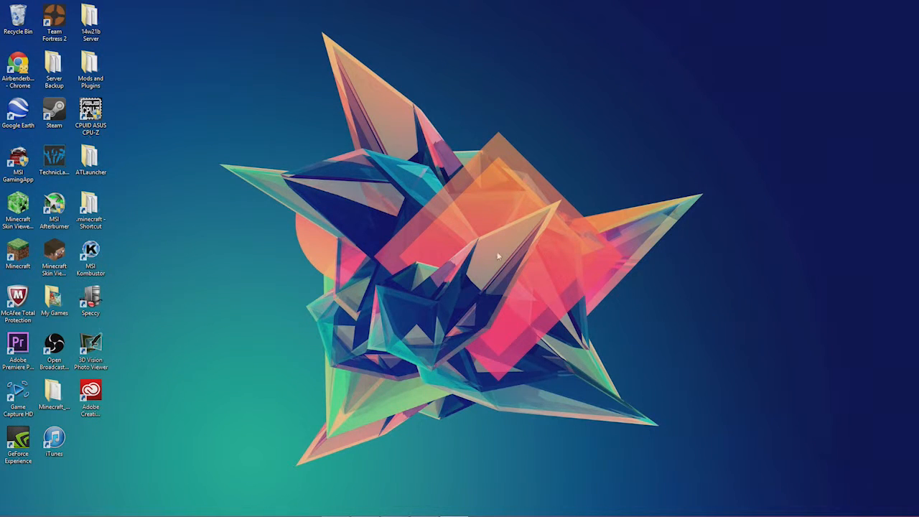
# Bring the Chrome window back onto the desktop and maximize it
pyautogui.moveTo(176, 115); pyautogui.dragTo(717, 428)
pyautogui.moveTo(148, 17)
pyautogui.mouseDown()
pyautogui.moveTo(261, 68)
pyautogui.moveTo(645, 439)
pyautogui.moveTo(760, 512)
pyautogui.moveTo(144, 113)
pyautogui.moveTo(156, 17)
pyautogui.moveTo(182, 5)
pyautogui.moveTo(151, 18)
pyautogui.mouseUp()
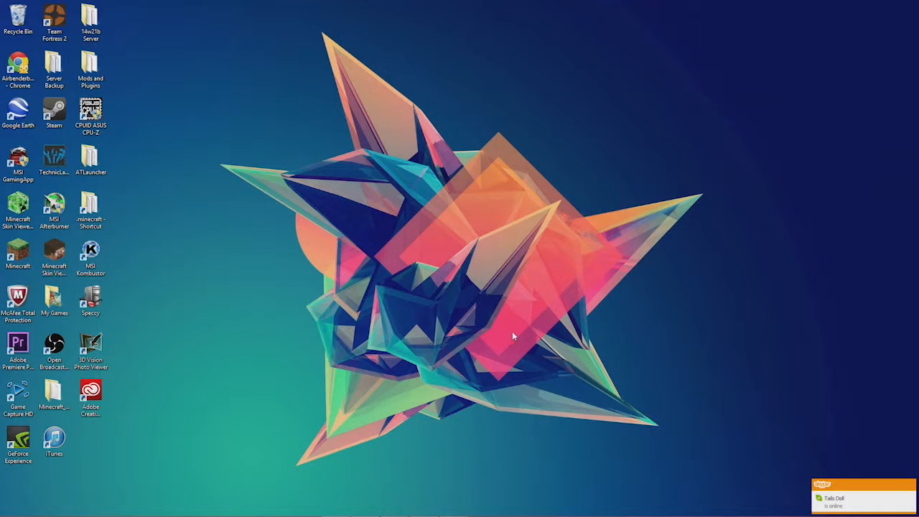
pyautogui.moveTo(287, 514)
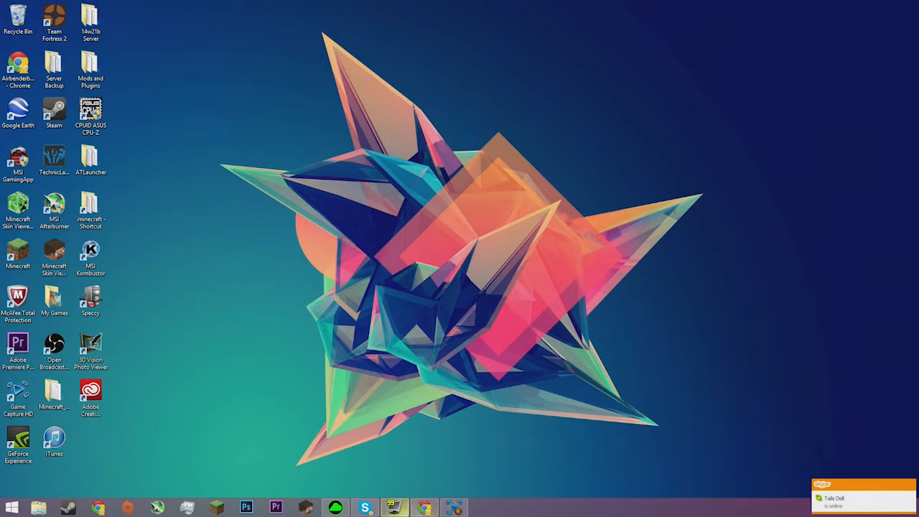
pyautogui.click(423, 508)
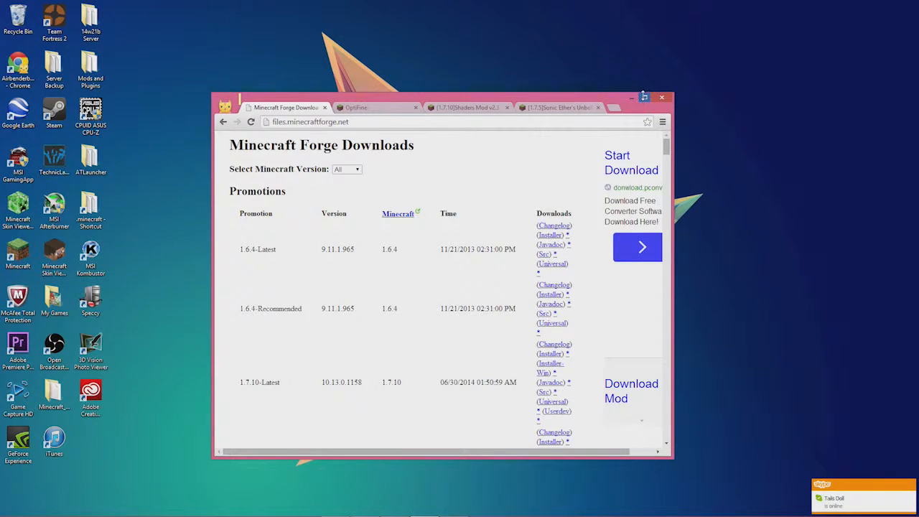
pyautogui.click(645, 98)
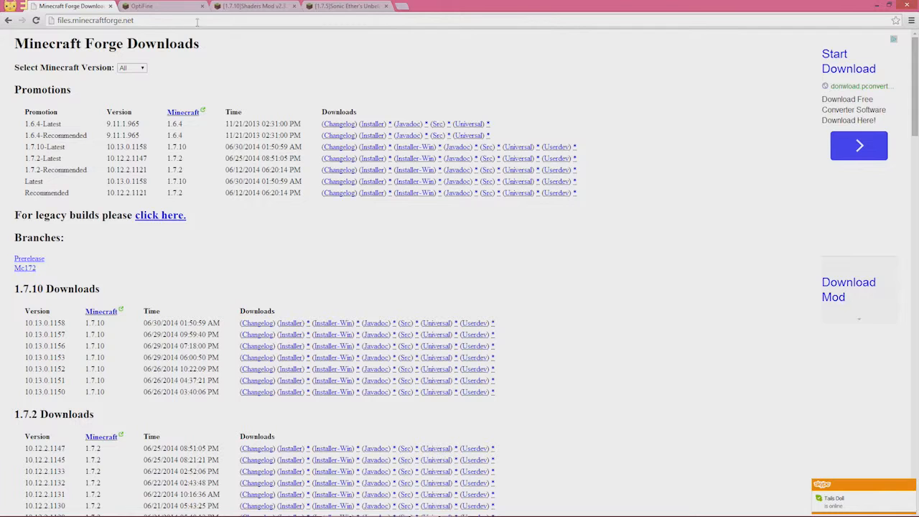
# Glance at the Shaders Mod forum topic, then return to Forge Downloads and highlight 1.7.10-Latest
pyautogui.moveTo(251, 6)
pyautogui.mouseDown()
pyautogui.moveTo(349, 9)
pyautogui.moveTo(255, 7)
pyautogui.mouseUp()
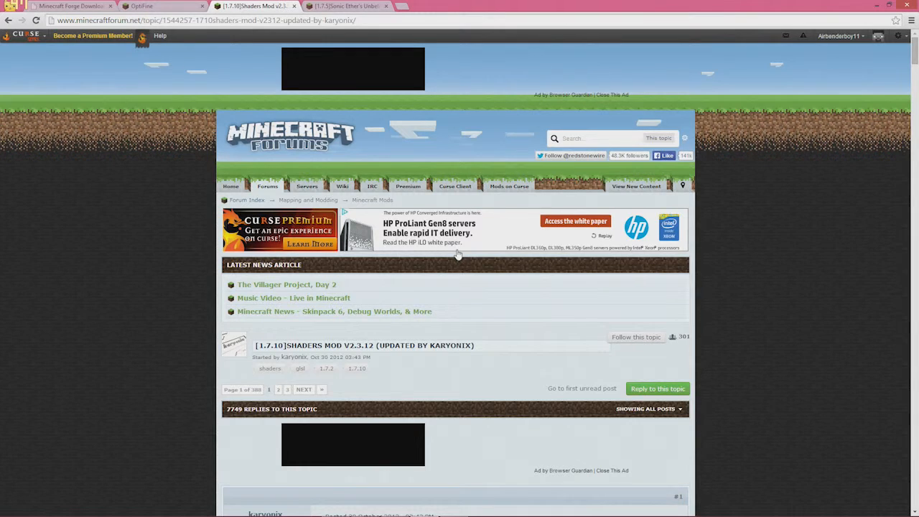
pyautogui.scroll(-3, 463, 215)
pyautogui.scroll(3, 466, 173)
pyautogui.click(60, 6)
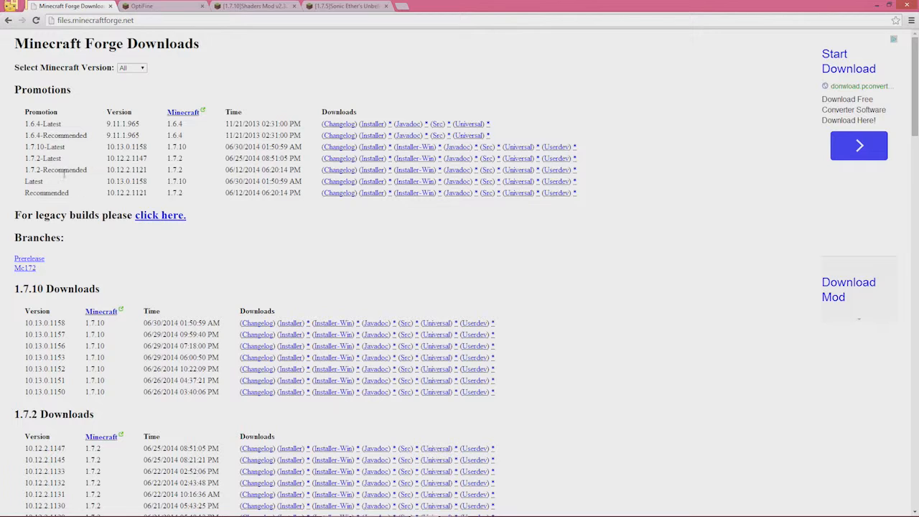
pyautogui.moveTo(32, 147); pyautogui.dragTo(193, 149)
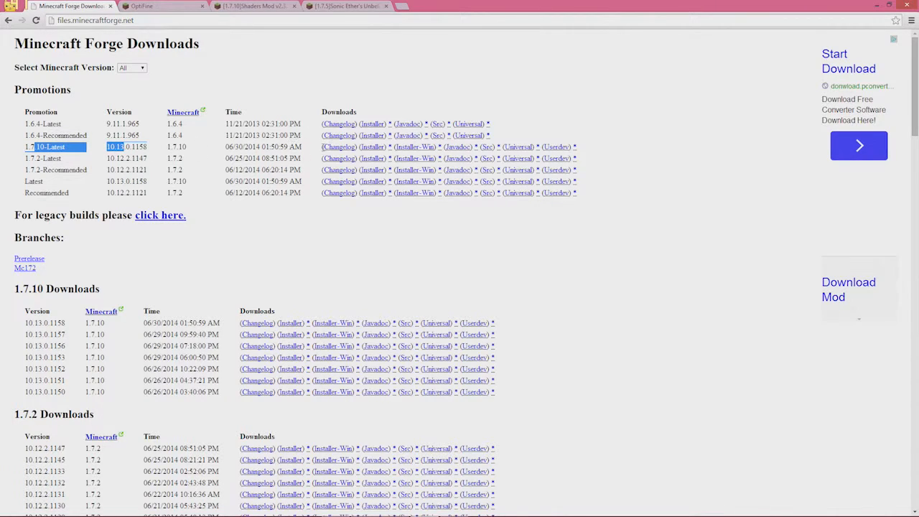
# Download the Forge 1.7.10-Latest installer past the adf.ly ad and keep the flagged file
pyautogui.click(378, 148)
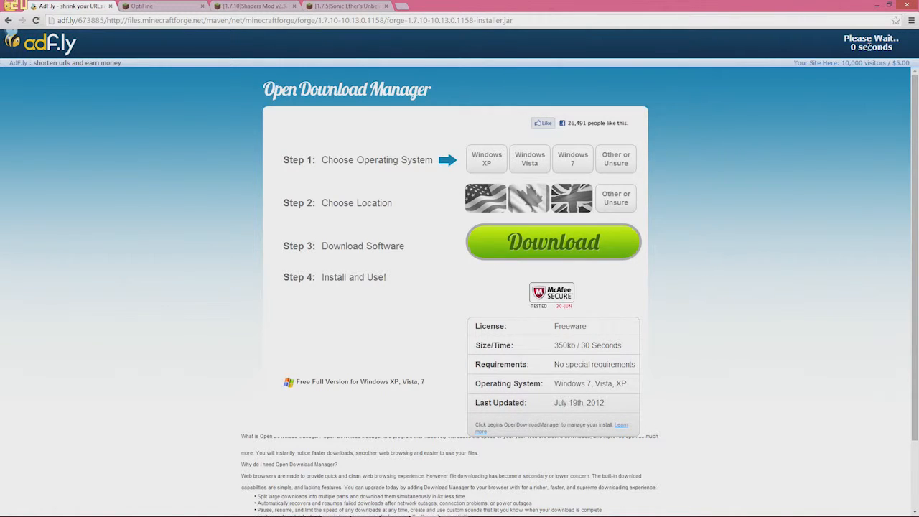
pyautogui.click(869, 48)
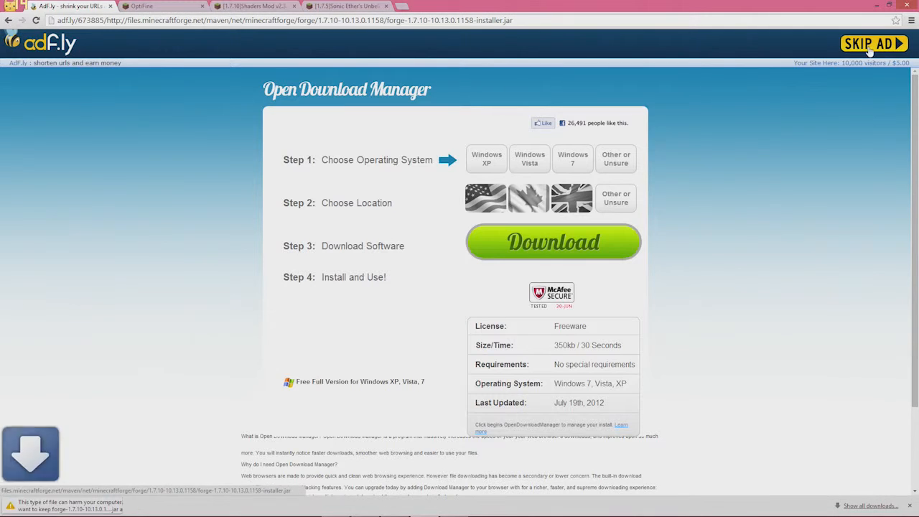
pyautogui.click(148, 507)
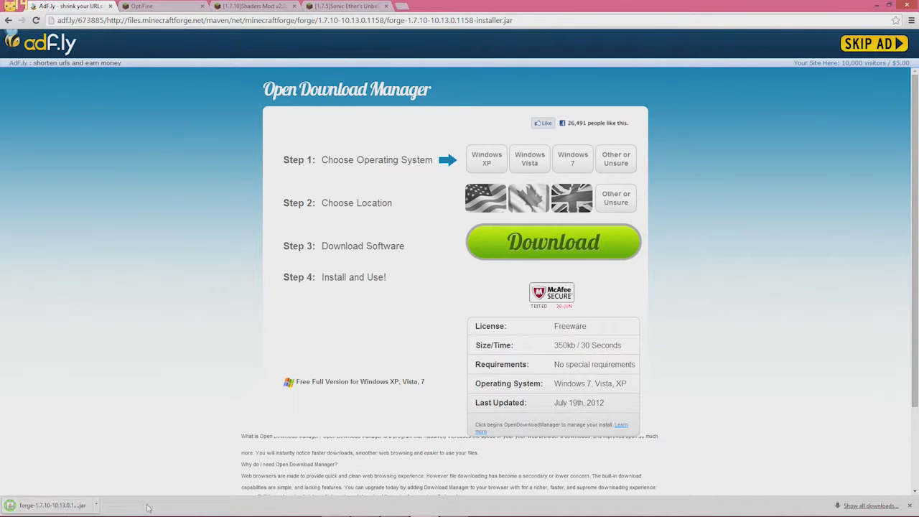
# Run the Forge installer for the client and dismiss the run-1.7.10-first error
pyautogui.click(70, 506)
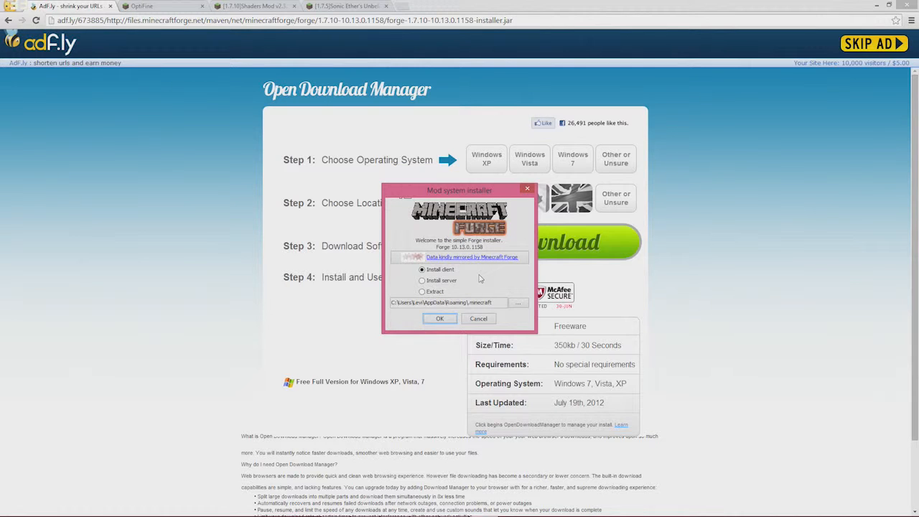
pyautogui.click(450, 320)
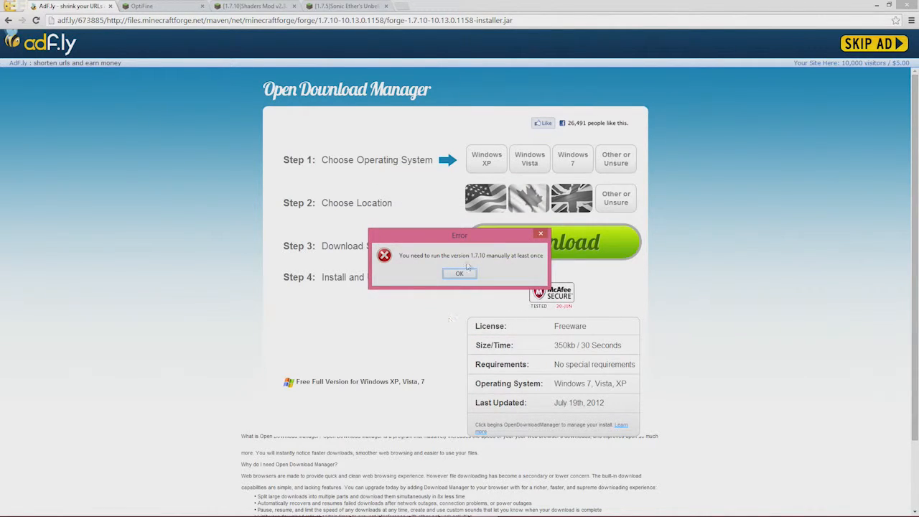
pyautogui.click(460, 274)
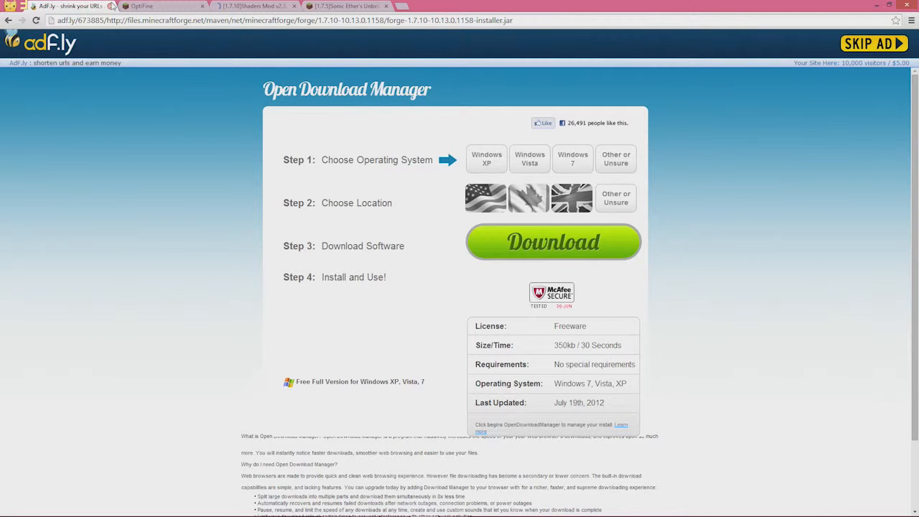
# Close the adf.ly tab and scroll OptiFine Downloads to the Minecraft 1.7.2 HD Ultra releases
pyautogui.click(111, 6)
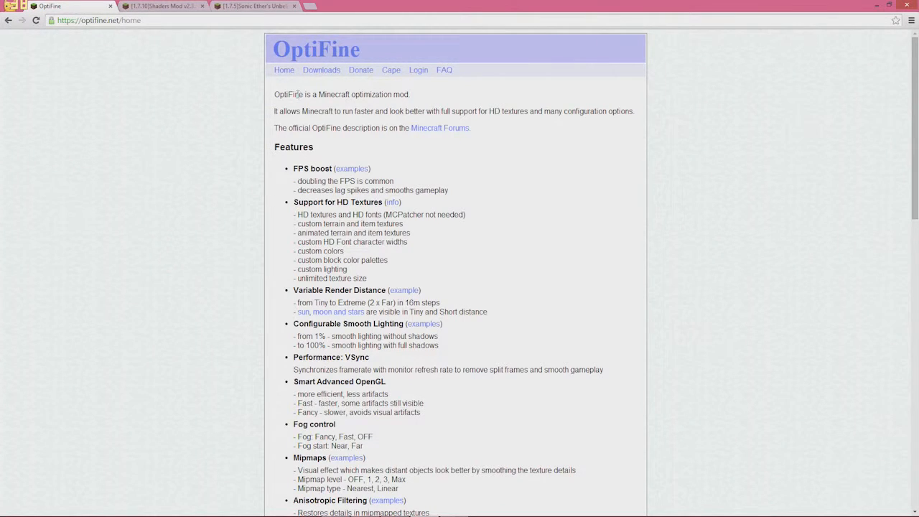
pyautogui.click(315, 70)
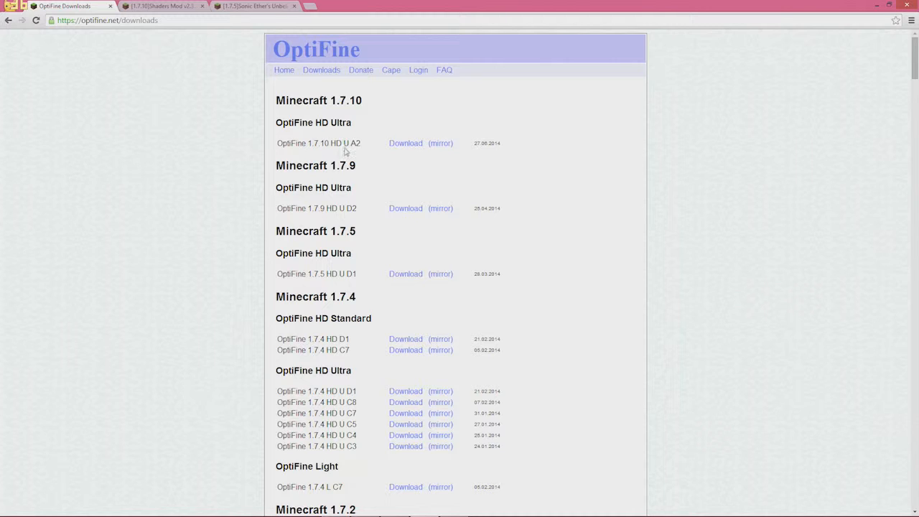
pyautogui.scroll(-2, 344, 333)
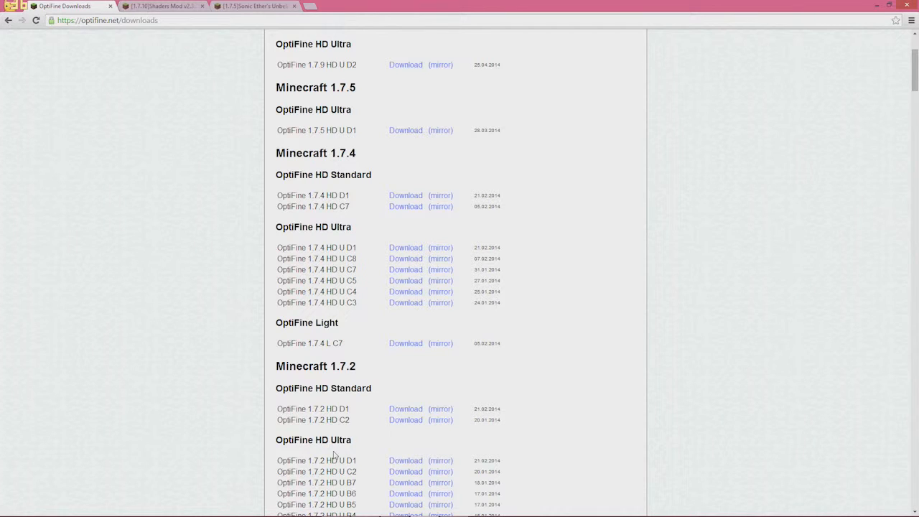
pyautogui.moveTo(329, 439); pyautogui.dragTo(392, 439)
pyautogui.moveTo(315, 388); pyautogui.dragTo(413, 392)
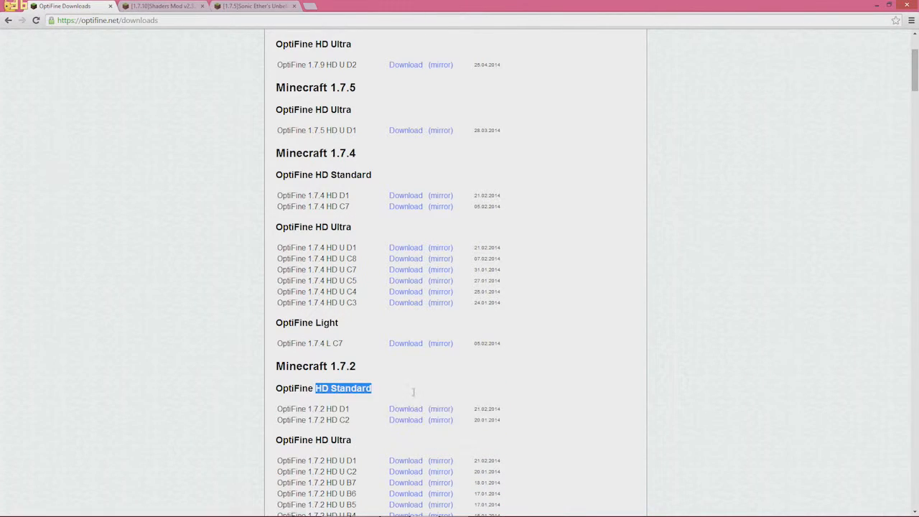
pyautogui.click(404, 397)
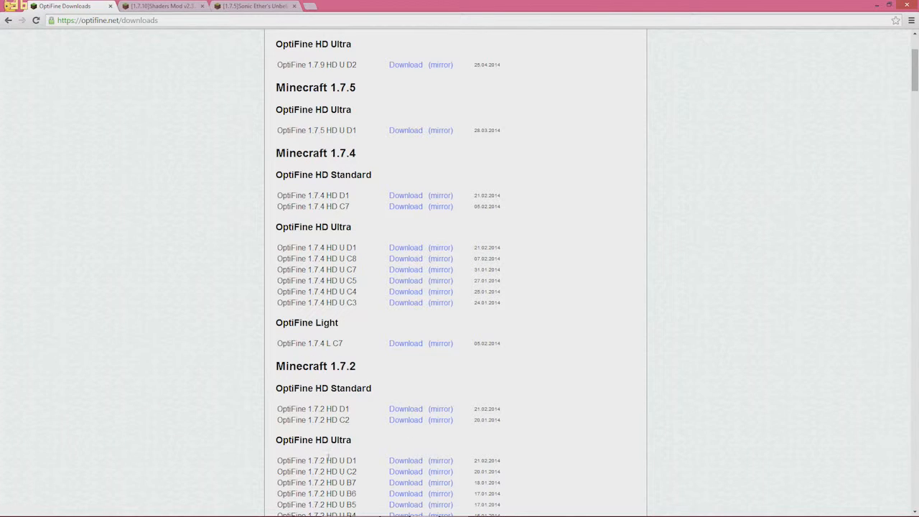
pyautogui.moveTo(307, 444); pyautogui.dragTo(316, 441)
pyautogui.scroll(-1, 373, 439)
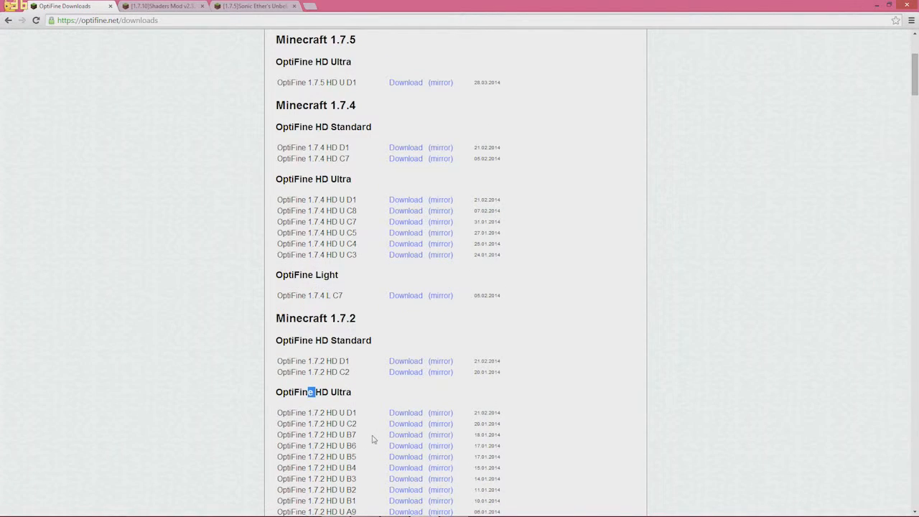
# Download, keep and install OptiFine 1.7.2 HD U D1 into the Minecraft launcher
pyautogui.click(411, 414)
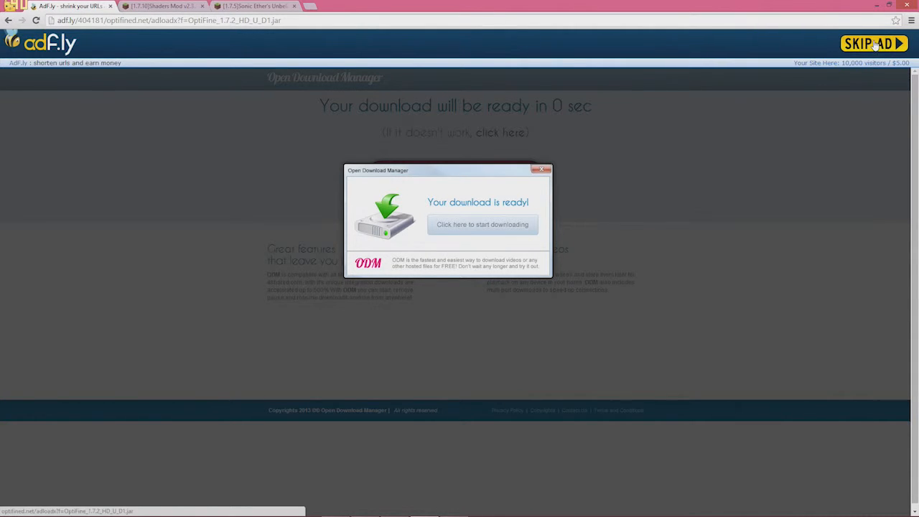
pyautogui.click(877, 43)
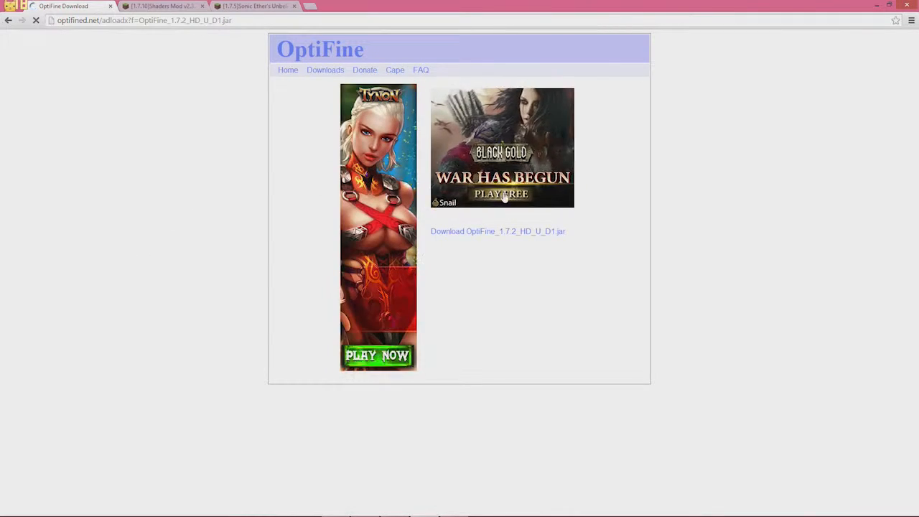
pyautogui.click(510, 231)
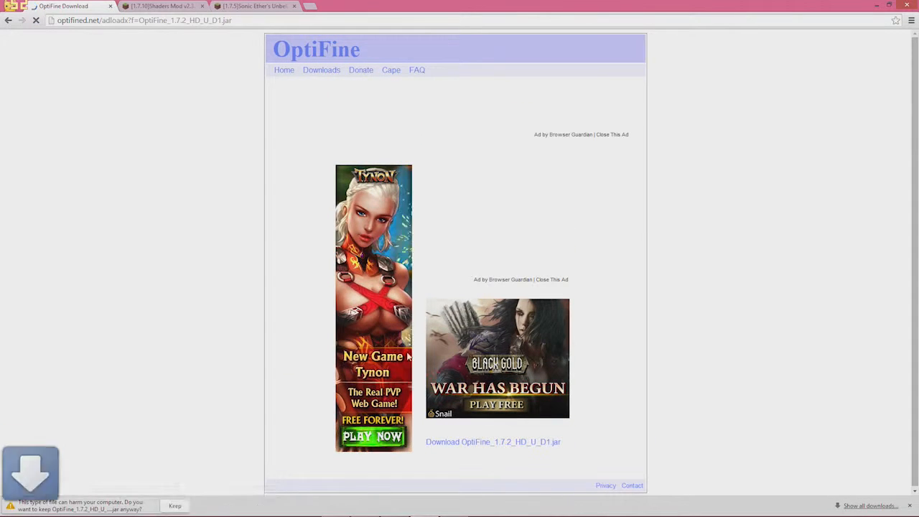
pyautogui.click(175, 506)
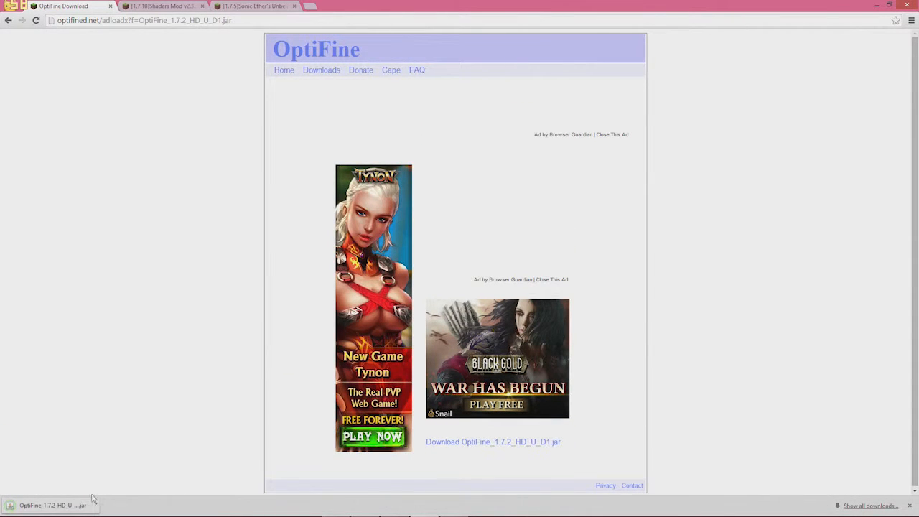
pyautogui.click(63, 506)
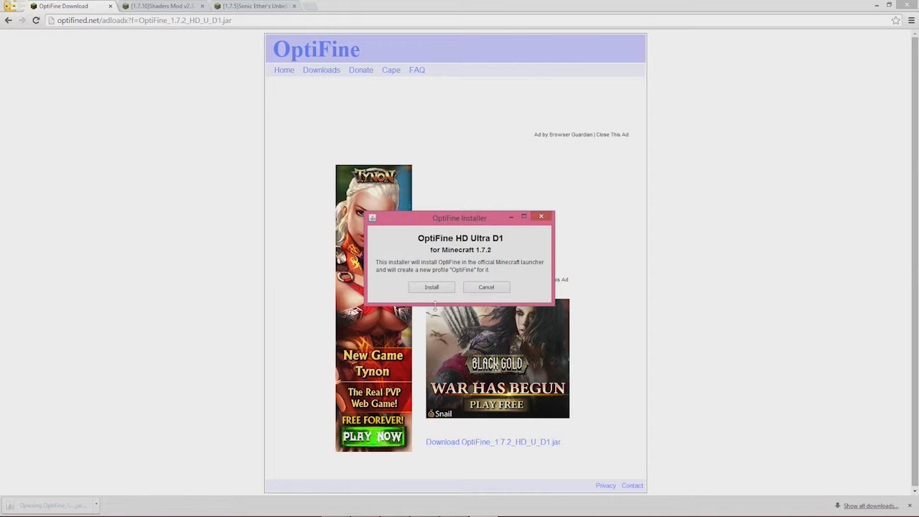
pyautogui.click(430, 288)
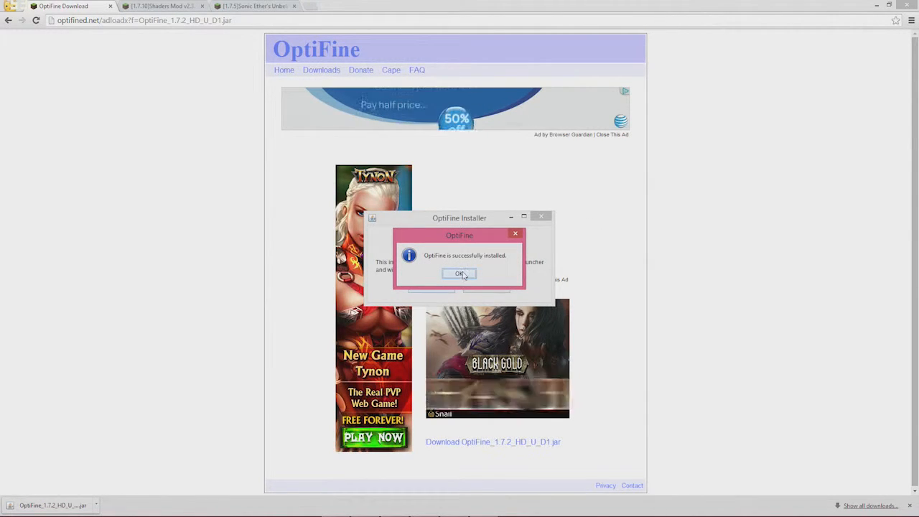
pyautogui.click(463, 273)
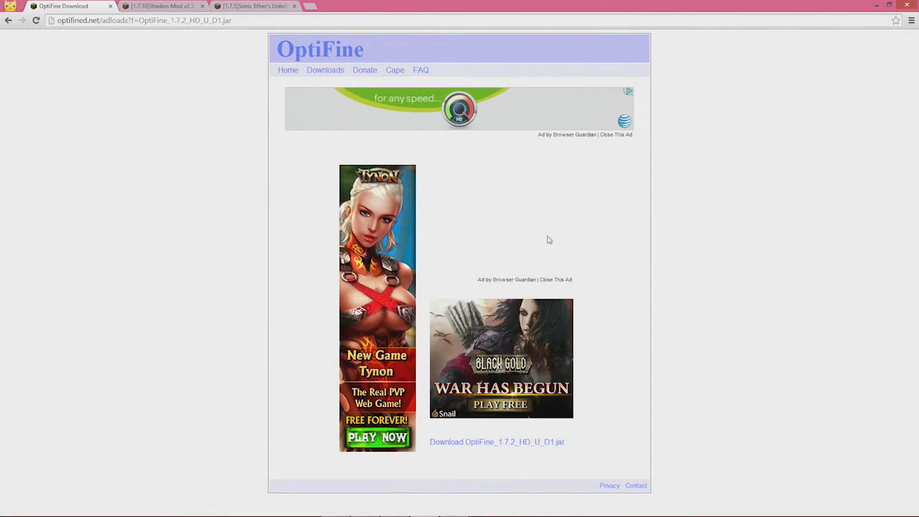
# Download OptiFine_1.7.2_HD_U_D1.jar again and copy it onto the desktop
pyautogui.click(472, 441)
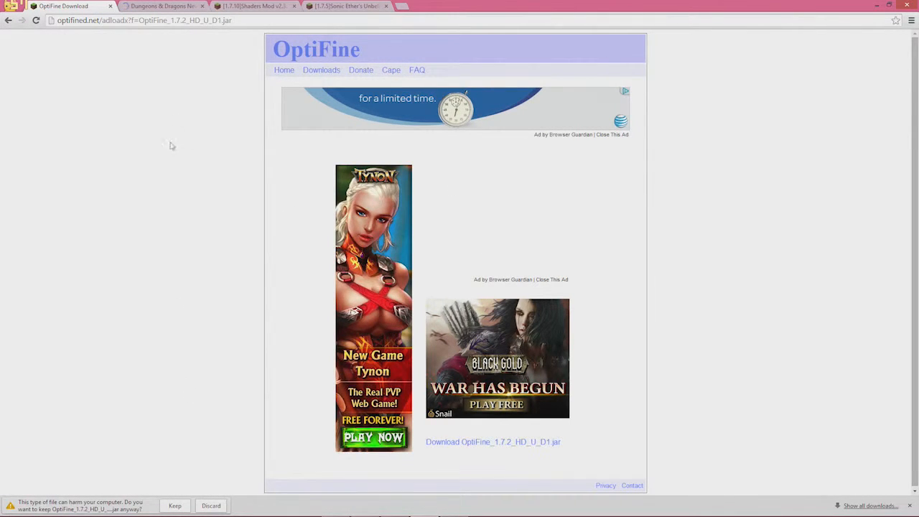
pyautogui.click(201, 5)
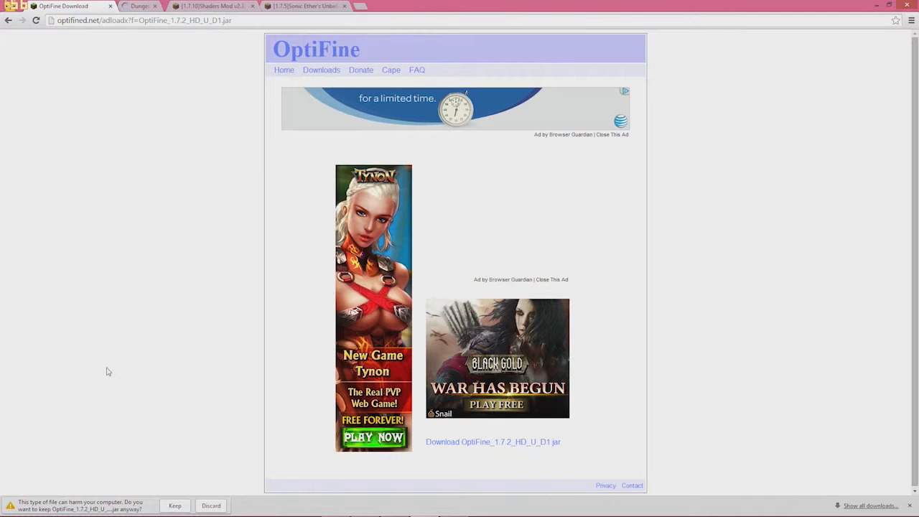
pyautogui.click(174, 506)
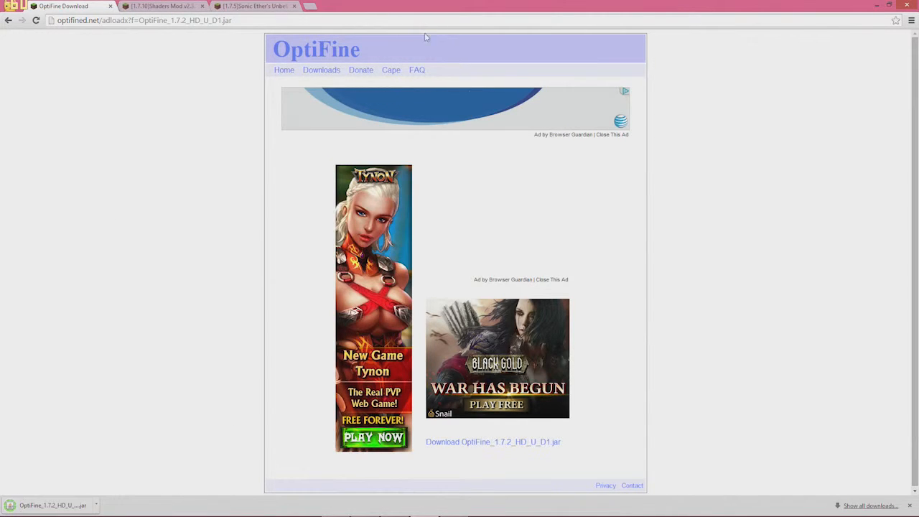
pyautogui.doubleClick(426, 7)
pyautogui.moveTo(392, 381); pyautogui.dragTo(162, 396)
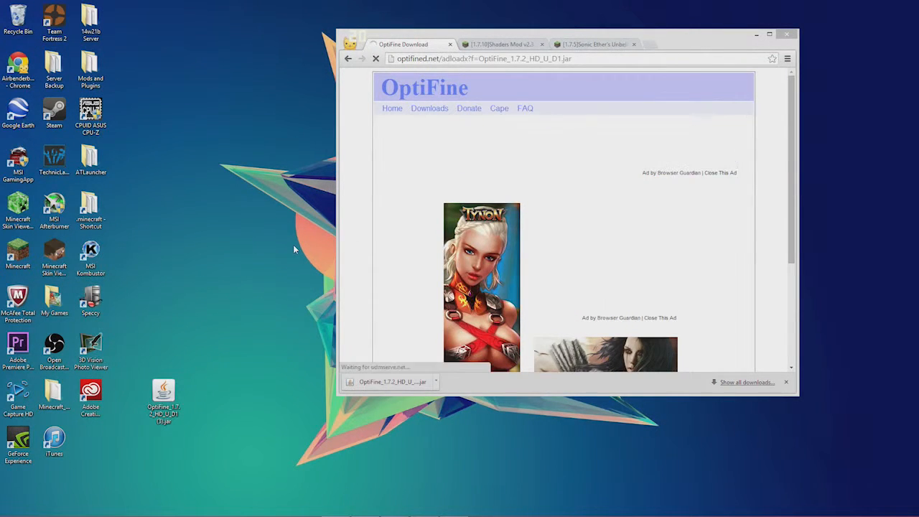
# Close the OptiFine page and scroll the Shaders Mod thread to the v2.3.12 Minecraft 1.7.2 links
pyautogui.click(450, 44)
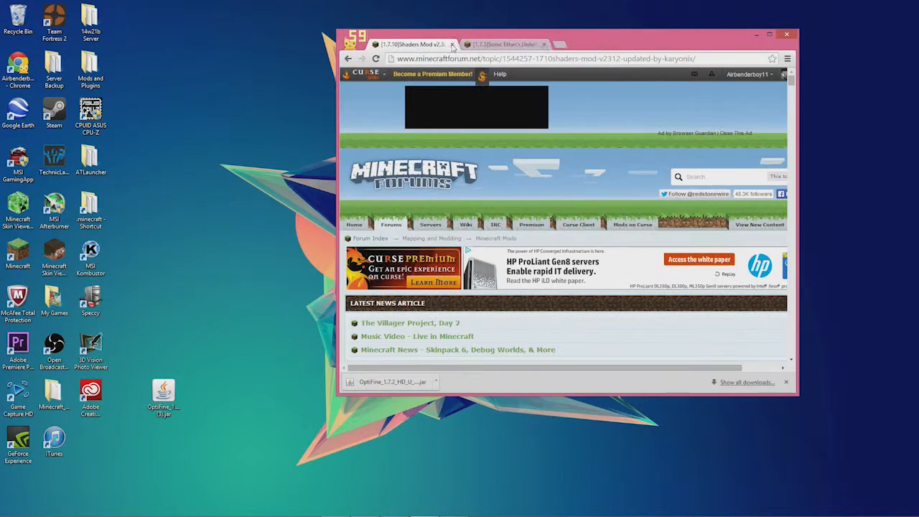
pyautogui.click(770, 35)
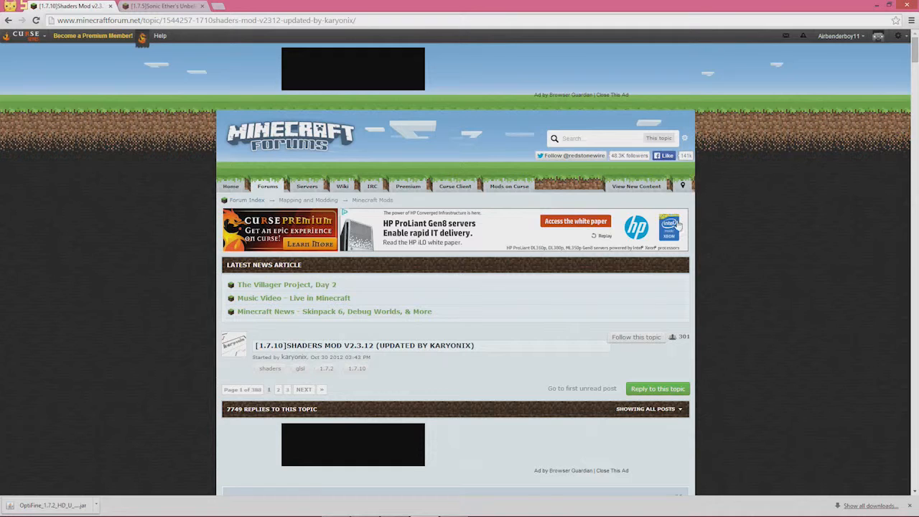
pyautogui.scroll(-1, 678, 226)
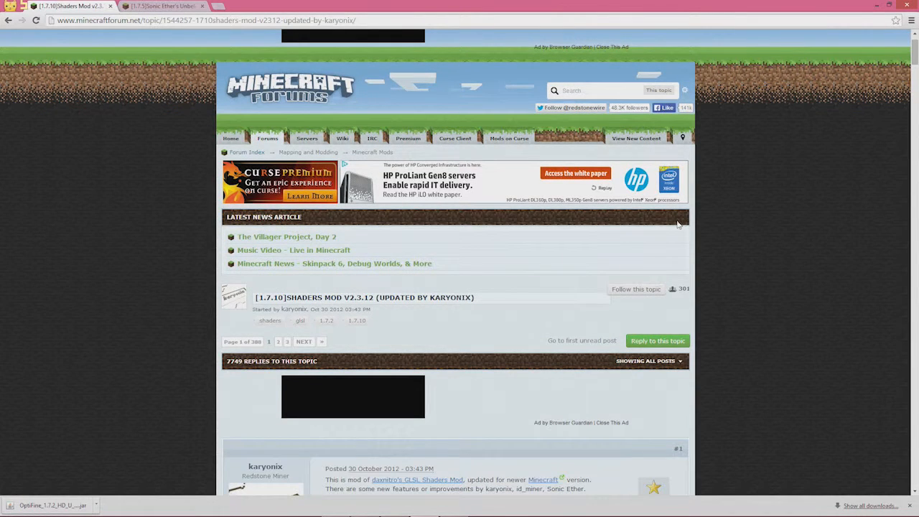
pyautogui.scroll(-1, 675, 258)
pyautogui.scroll(-1, 677, 281)
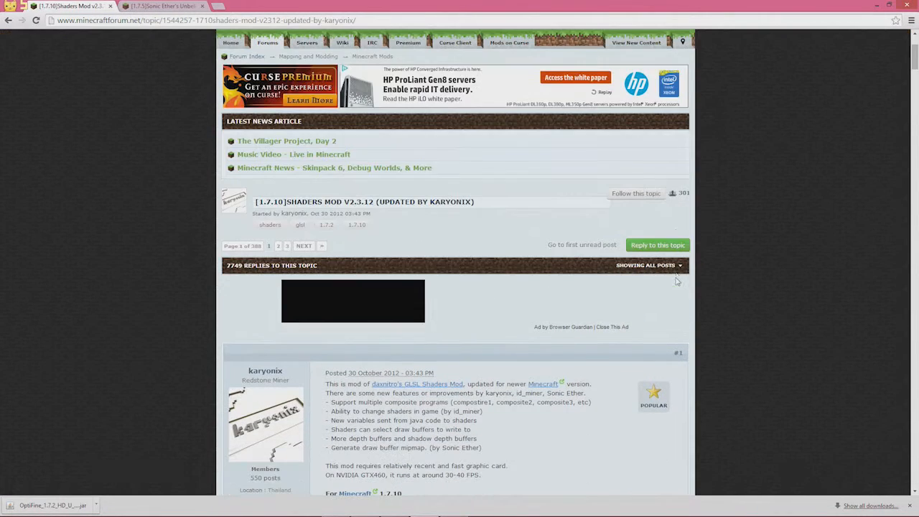
pyautogui.scroll(3, 340, 117)
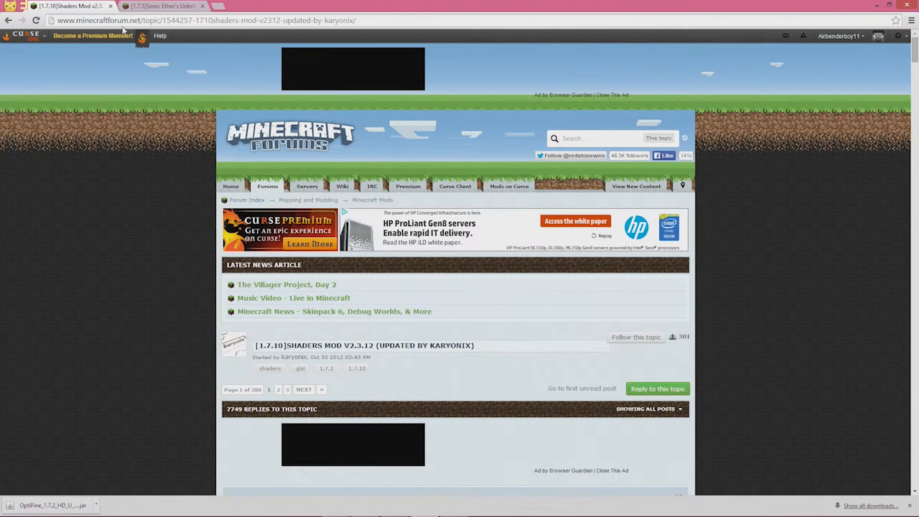
pyautogui.scroll(-1, 577, 404)
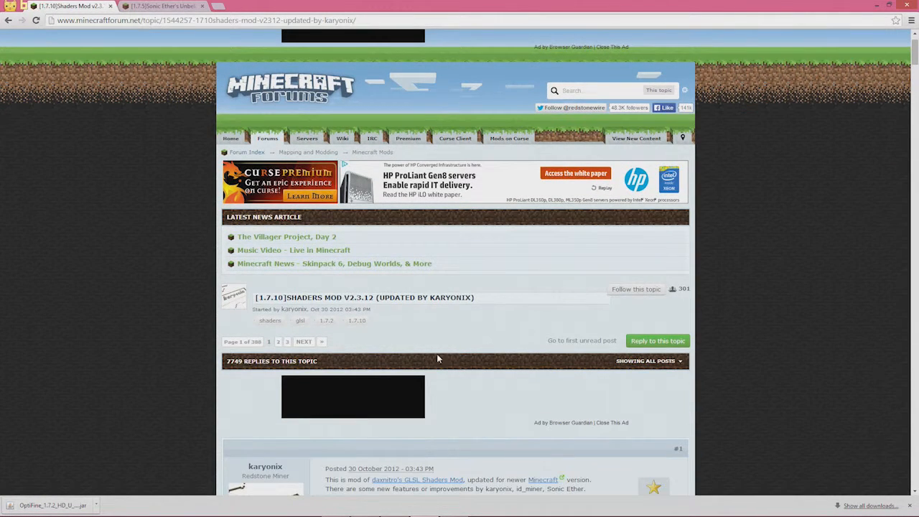
pyautogui.scroll(-2, 437, 352)
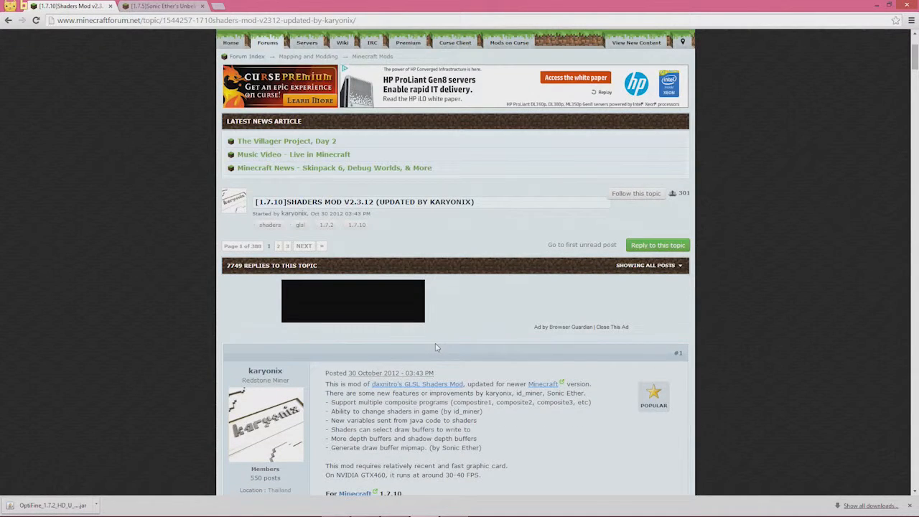
pyautogui.scroll(-2, 435, 347)
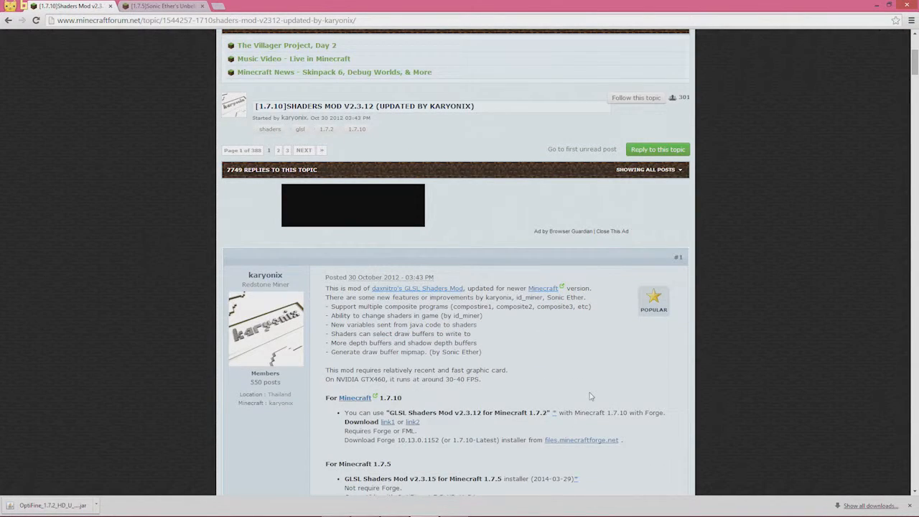
pyautogui.scroll(-1, 590, 395)
pyautogui.scroll(-1, 510, 430)
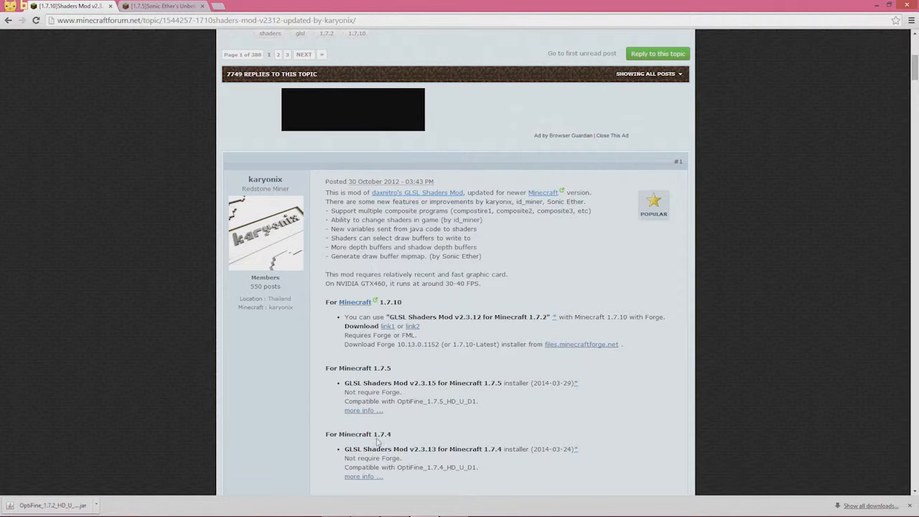
pyautogui.scroll(-4, 445, 423)
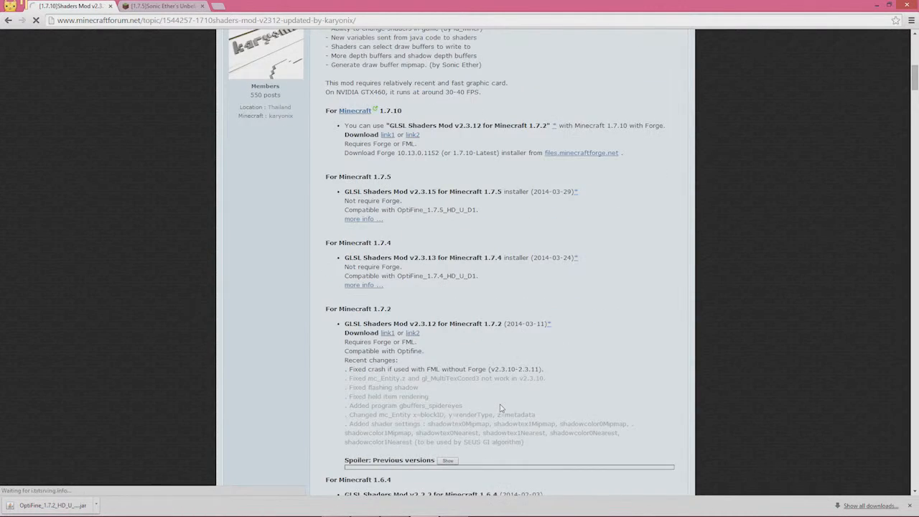
pyautogui.scroll(-3, 501, 408)
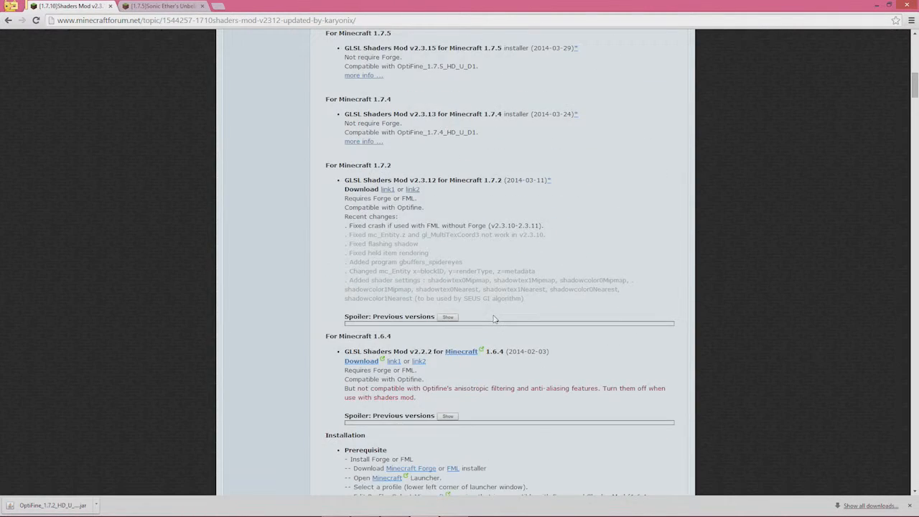
pyautogui.scroll(3, 493, 319)
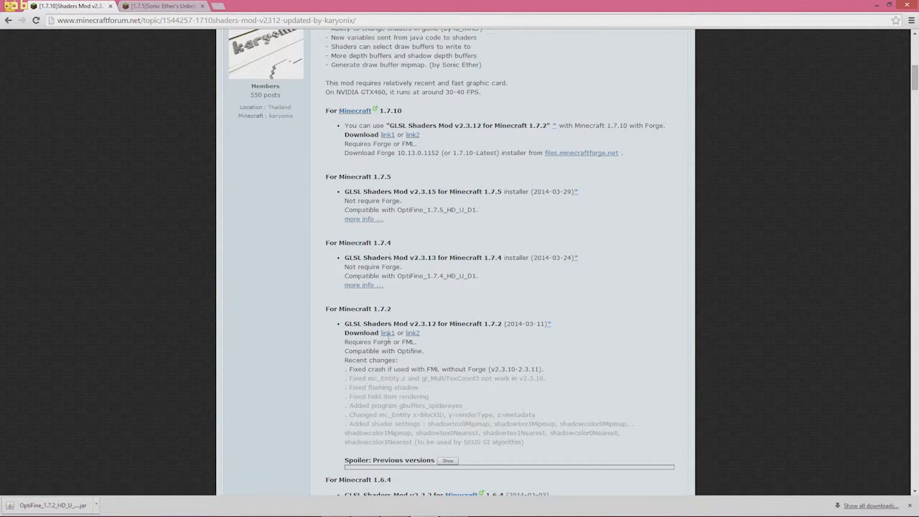
pyautogui.click(387, 332)
# Close the scam tab link1 opened, then reach the ShadersModCore-v2.3.12-mc1.7.2 download via link2
pyautogui.click(388, 336)
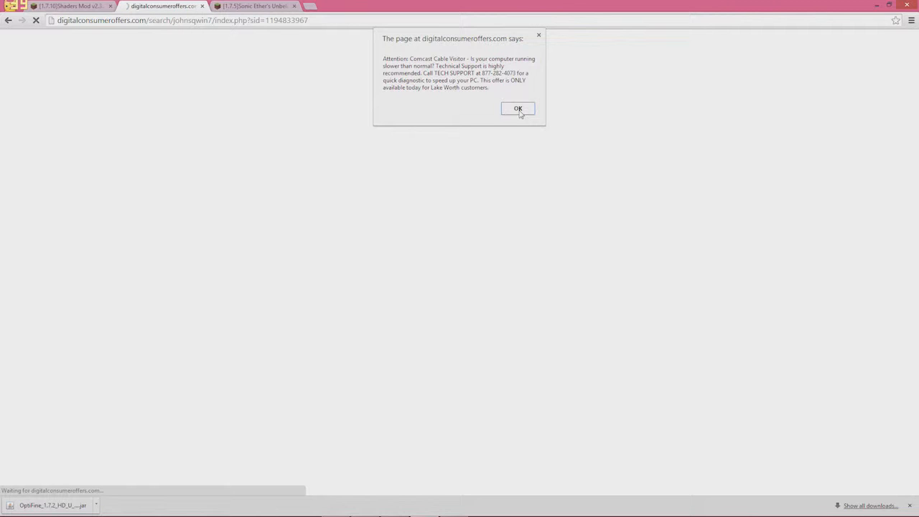
pyautogui.click(518, 109)
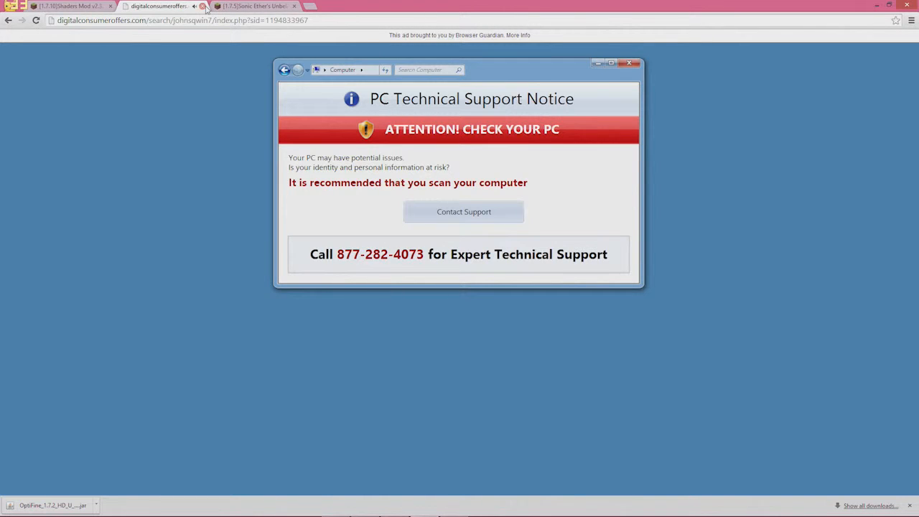
pyautogui.click(204, 7)
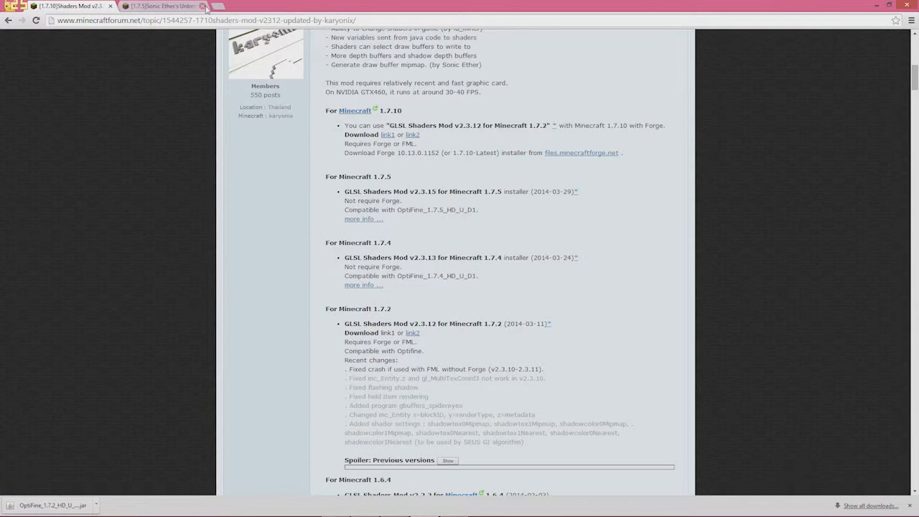
pyautogui.click(412, 333)
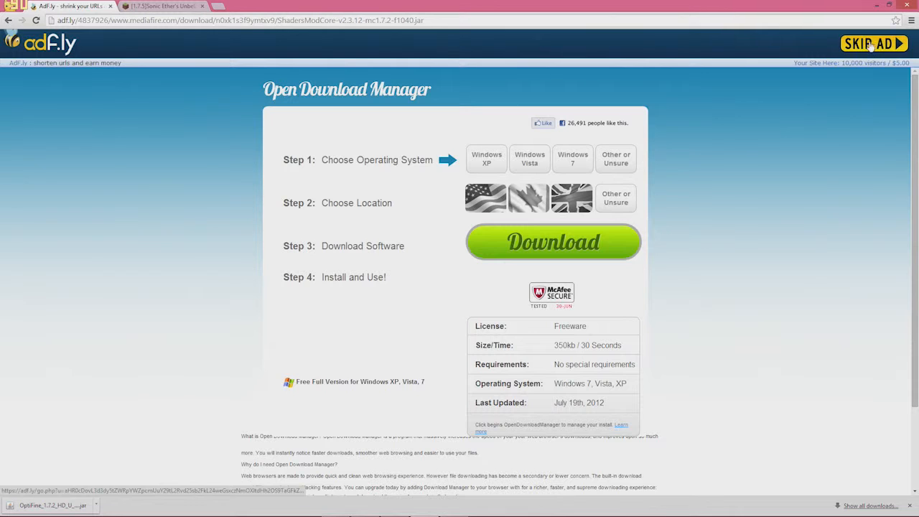
pyautogui.click(870, 44)
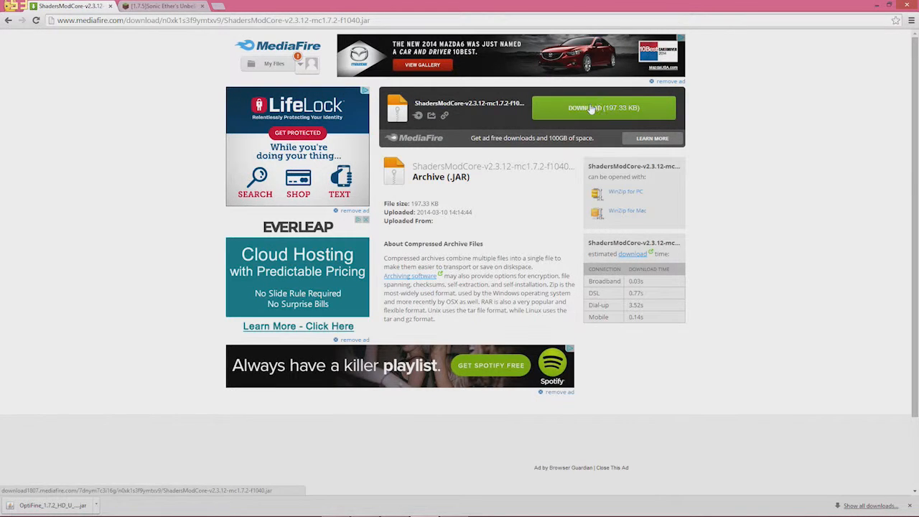
# Download and keep ShadersModCore-v2.3.12-mc1.7.2-f1040.jar, copy it to the desktop, and close MediaFire
pyautogui.click(590, 108)
pyautogui.click(699, 60)
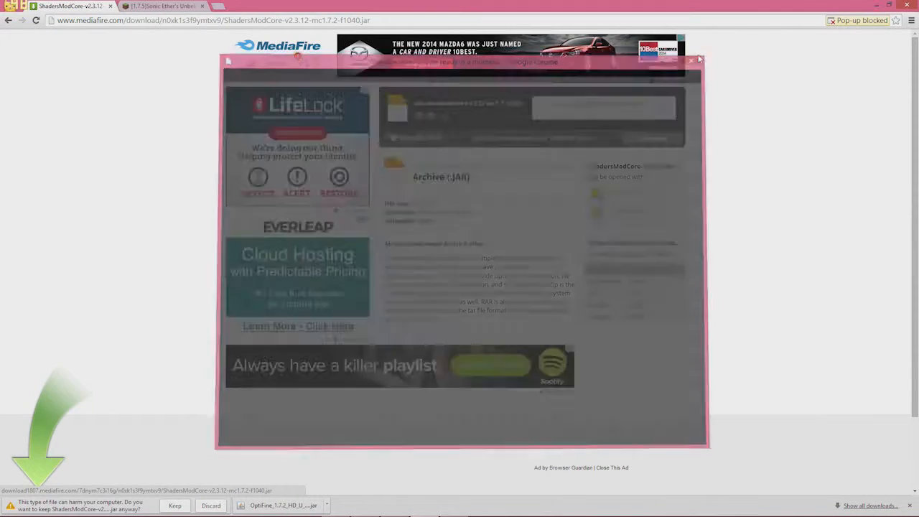
pyautogui.click(184, 506)
pyautogui.moveTo(455, 7); pyautogui.dragTo(535, 37)
pyautogui.moveTo(359, 387); pyautogui.dragTo(166, 442)
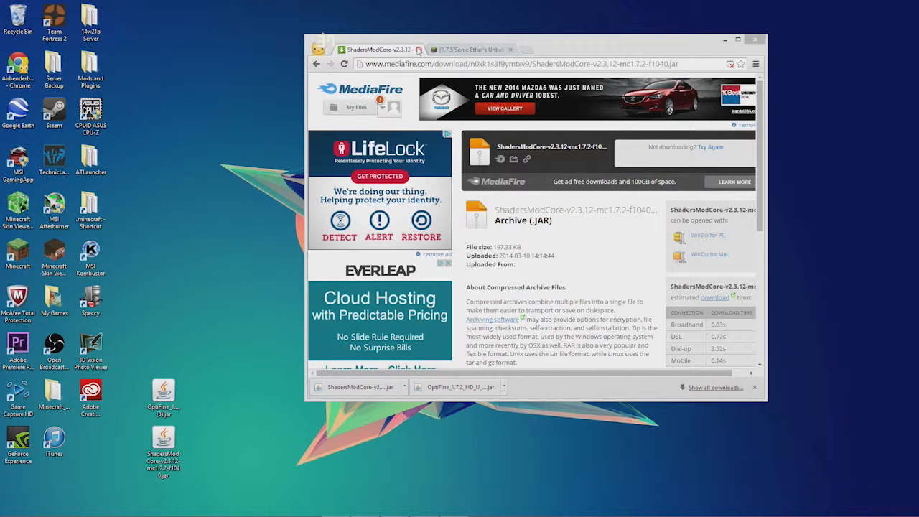
pyautogui.click(418, 50)
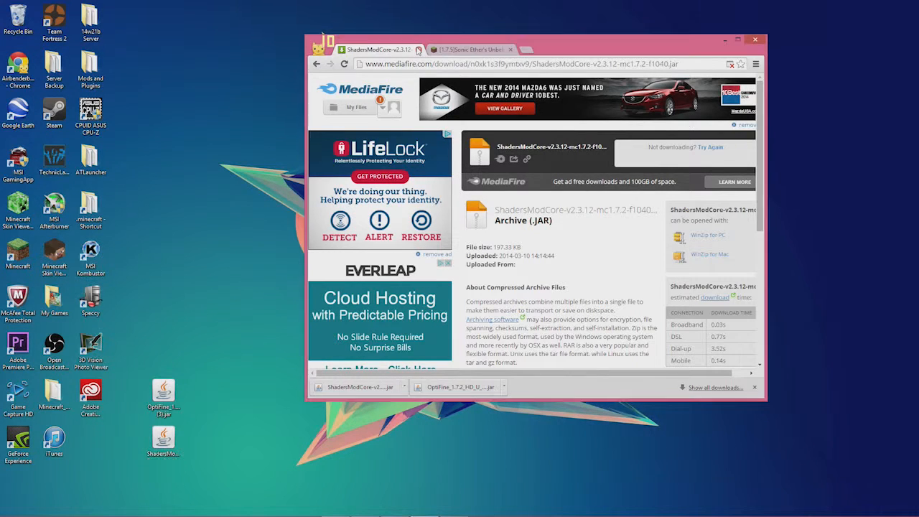
pyautogui.click(419, 50)
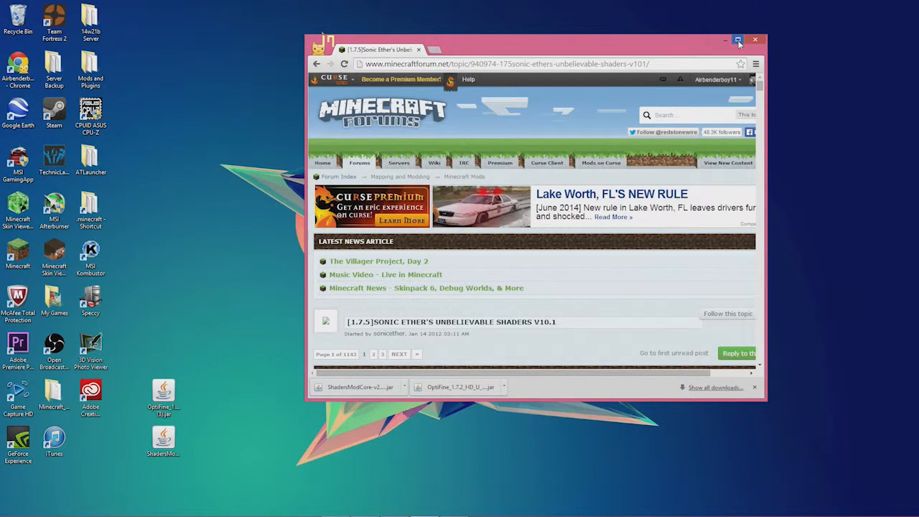
# Scroll the maximized SEUS thread to Downloads and follow the SEUS v10.1 Ultra DOF link
pyautogui.click(739, 40)
pyautogui.scroll(-1, 492, 333)
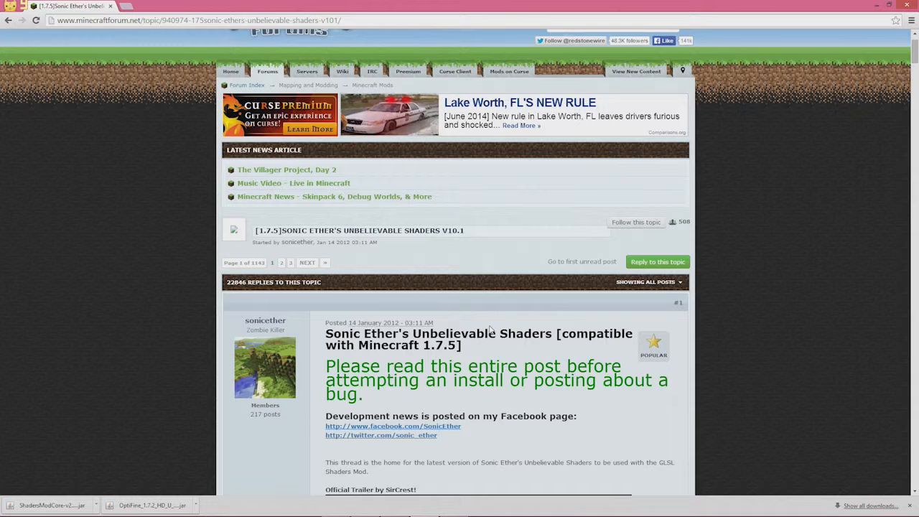
pyautogui.scroll(-3, 495, 294)
pyautogui.scroll(-20, 494, 295)
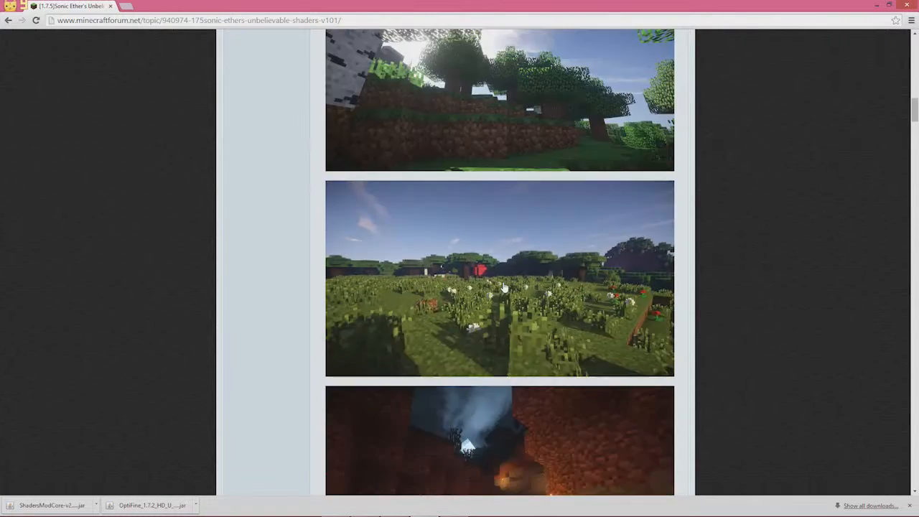
pyautogui.scroll(-4, 507, 251)
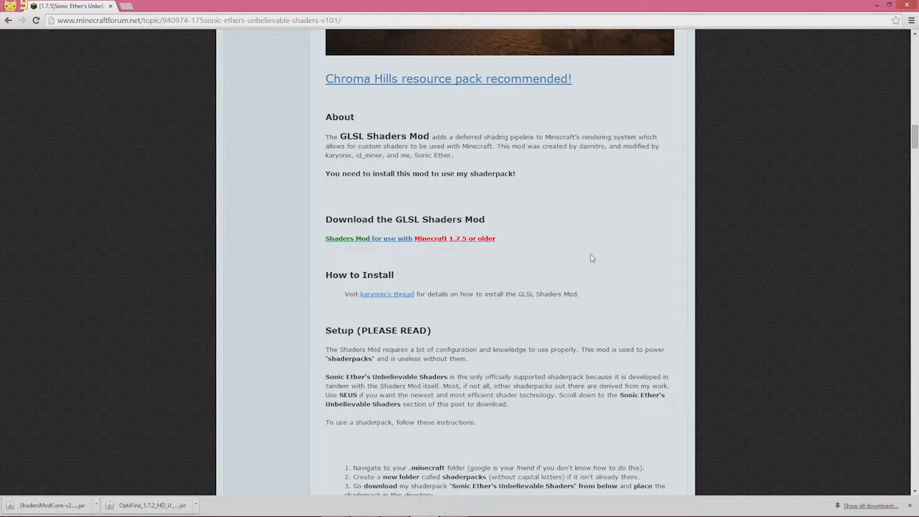
pyautogui.scroll(-5, 590, 260)
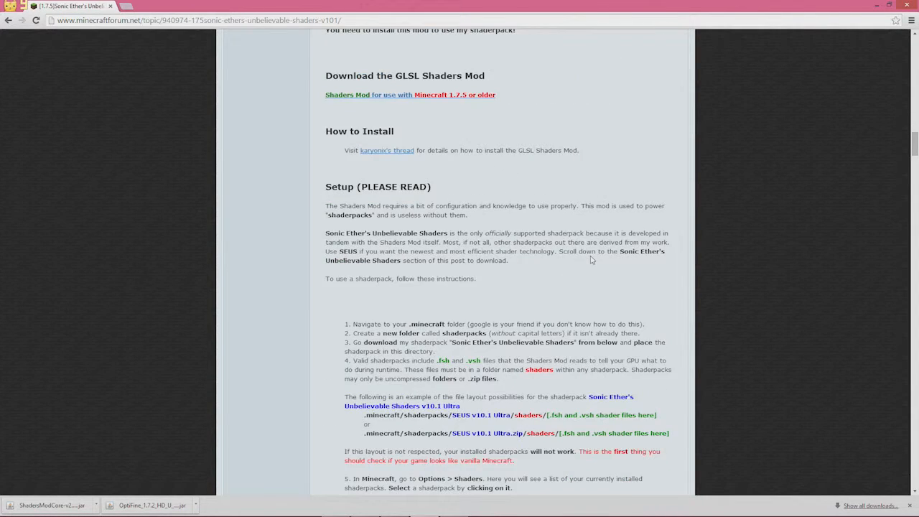
pyautogui.scroll(-3, 591, 255)
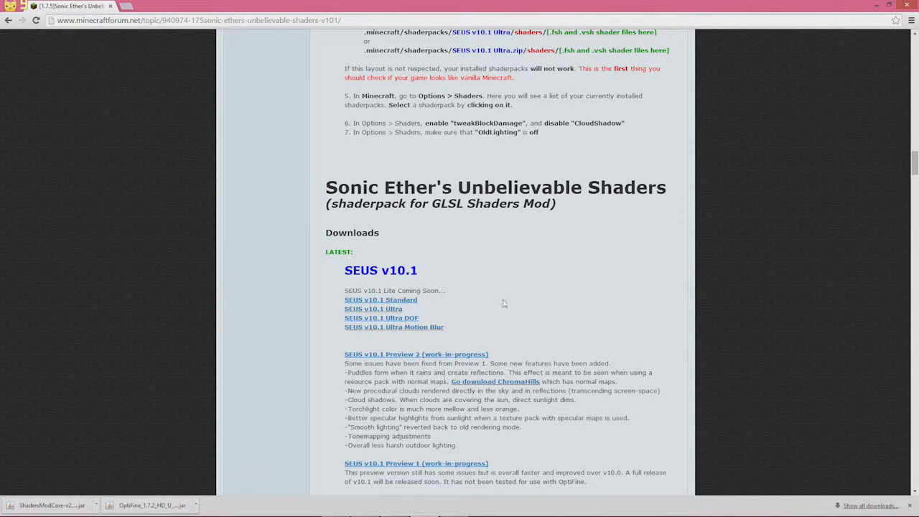
pyautogui.click(413, 324)
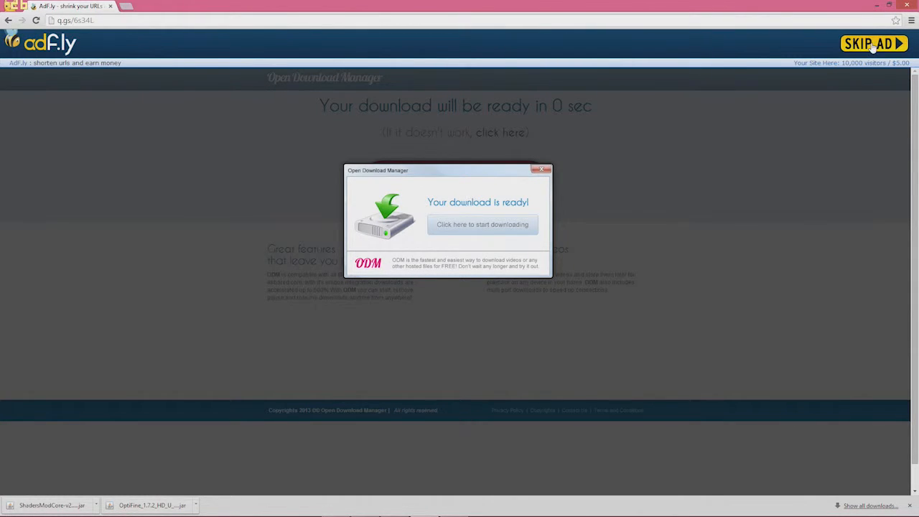
# Skip the ad, accept the EULA, and download the SEUS v10.1 Ultra DOF pack
pyautogui.click(872, 44)
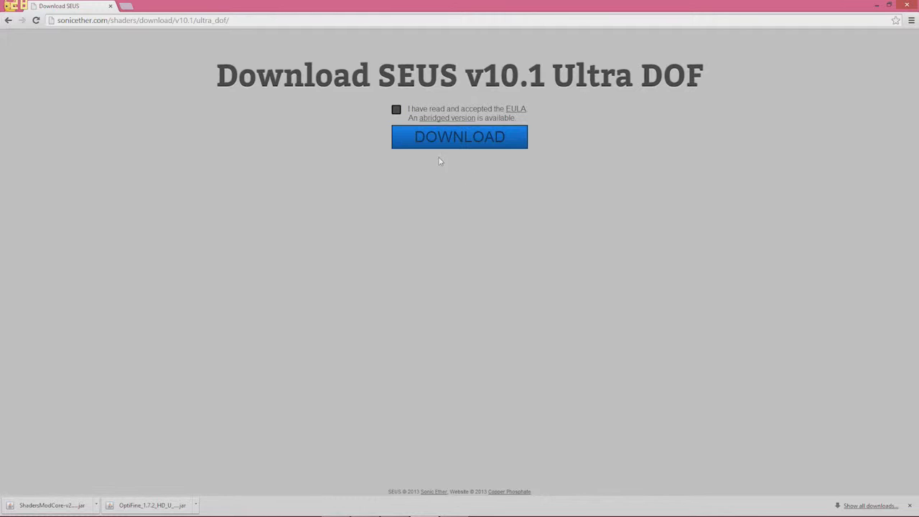
pyautogui.click(396, 110)
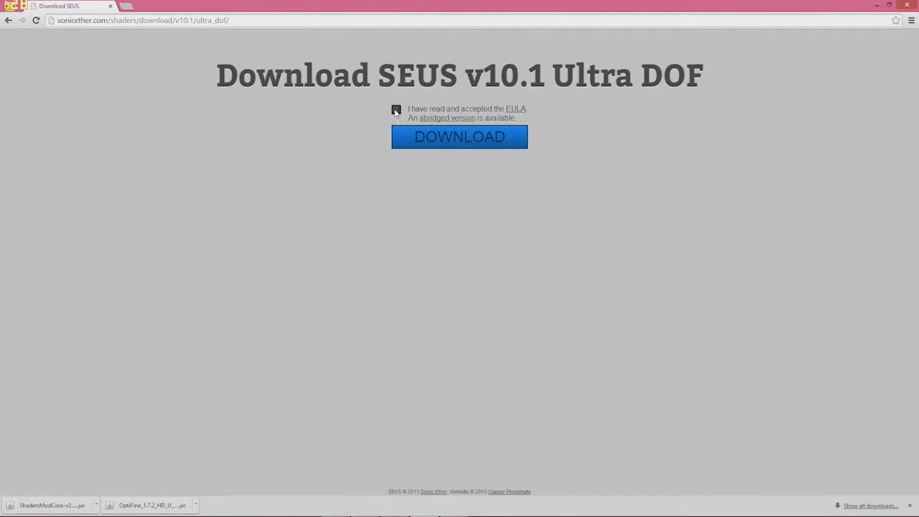
pyautogui.click(442, 144)
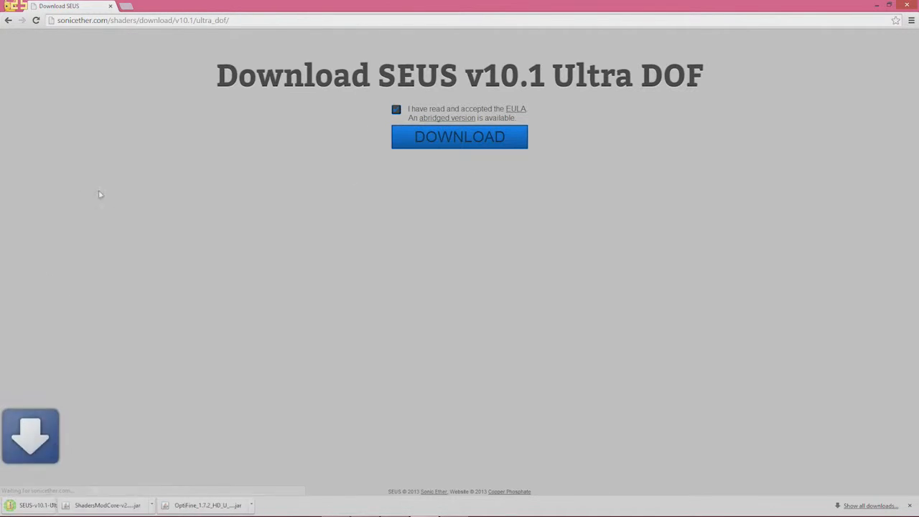
# Go back to the SEUS thread and open the SEUS v10.1 Ultra download link
pyautogui.click(8, 20)
pyautogui.click(2, 22)
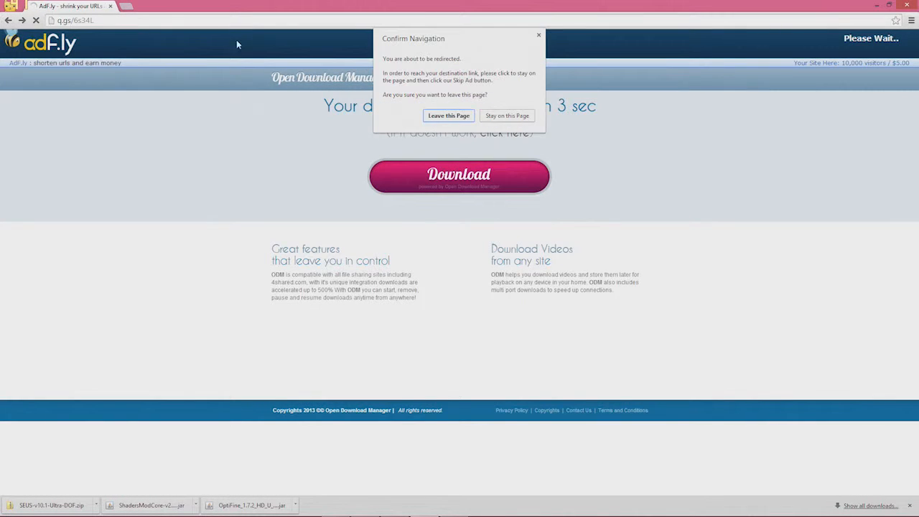
pyautogui.click(449, 115)
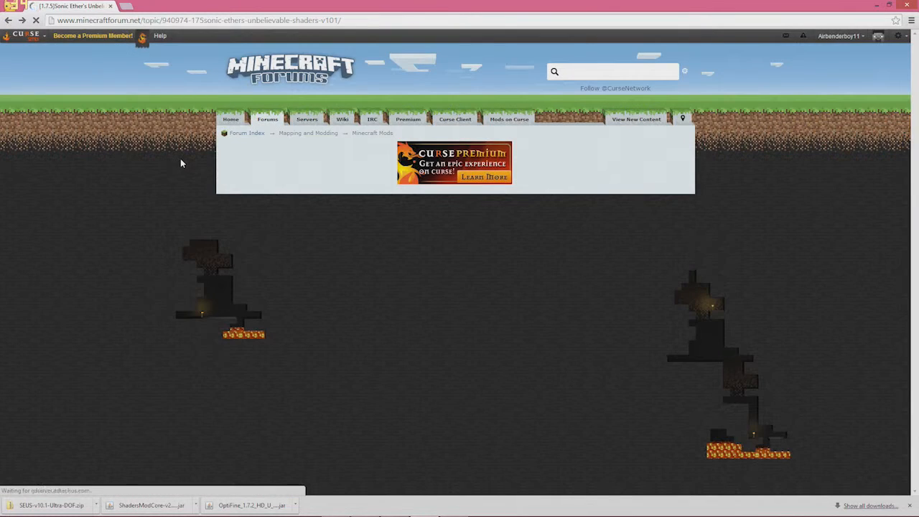
pyautogui.scroll(-5, 417, 217)
pyautogui.scroll(2, 435, 219)
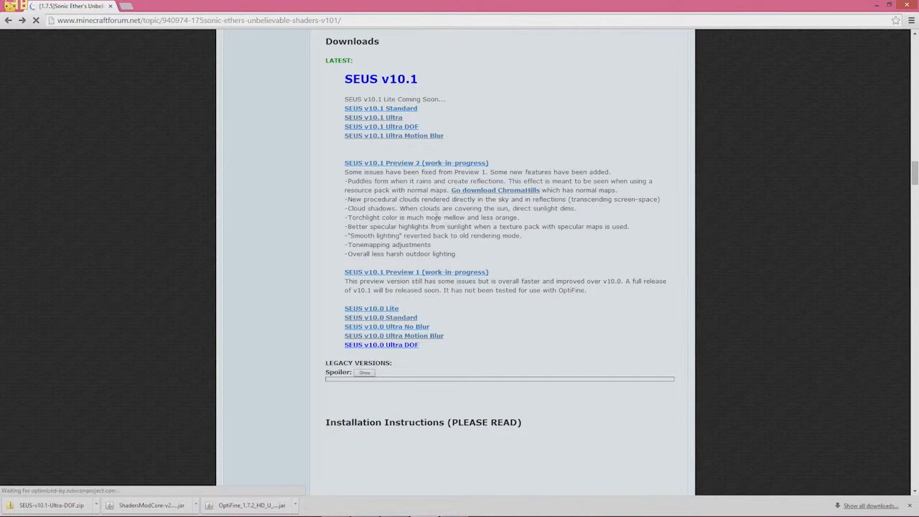
pyautogui.click(373, 117)
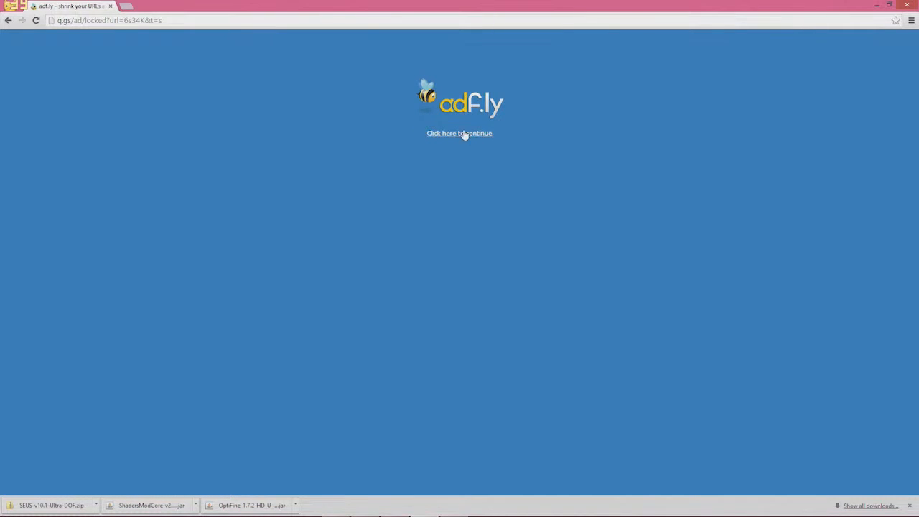
# Get past adf.ly, accept the EULA, download SEUS-v10.1-Ultra.zip, and close Chrome
pyautogui.click(464, 135)
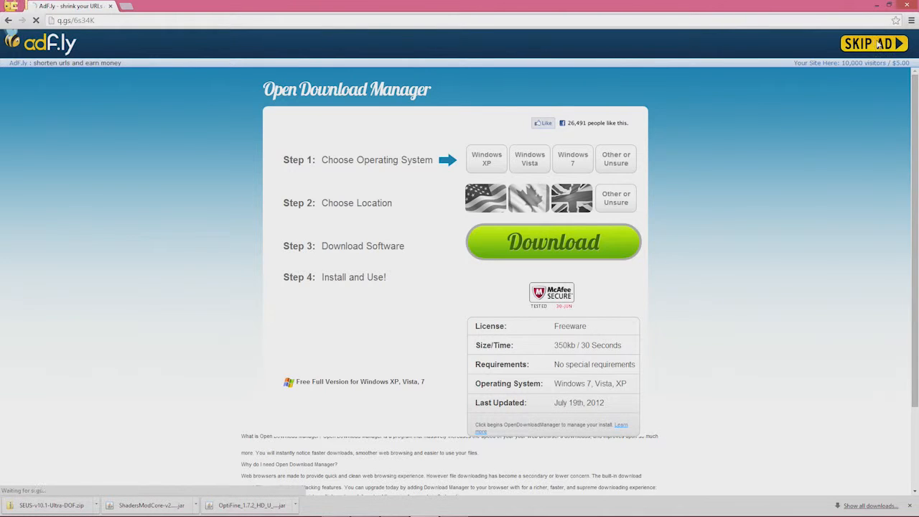
pyautogui.click(876, 43)
pyautogui.click(396, 109)
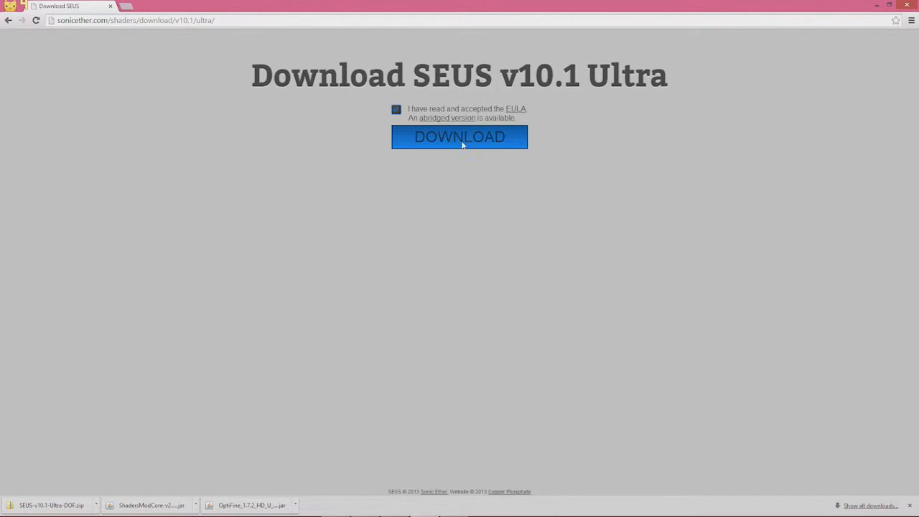
pyautogui.click(466, 145)
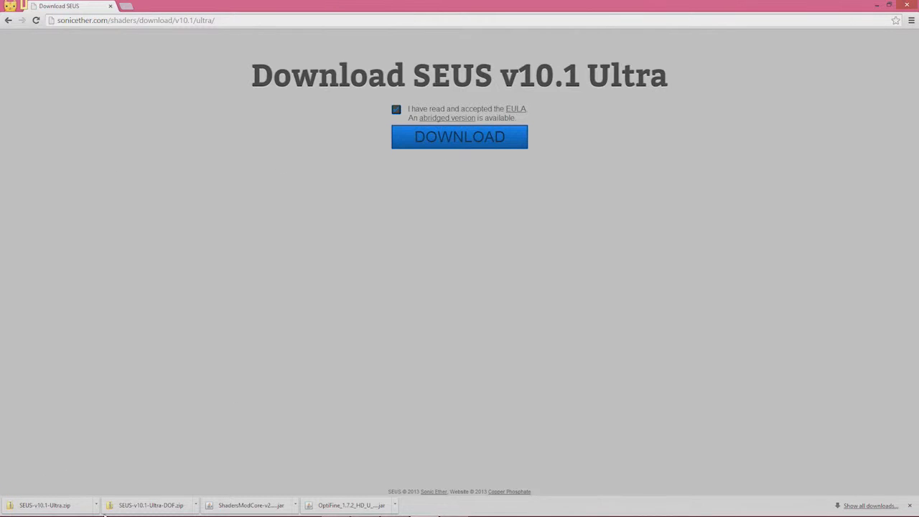
pyautogui.click(907, 6)
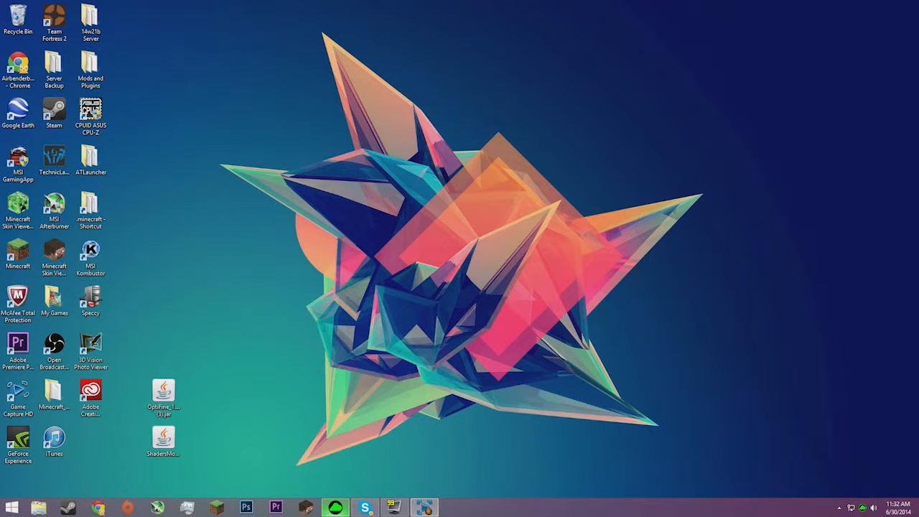
pyautogui.click(38, 508)
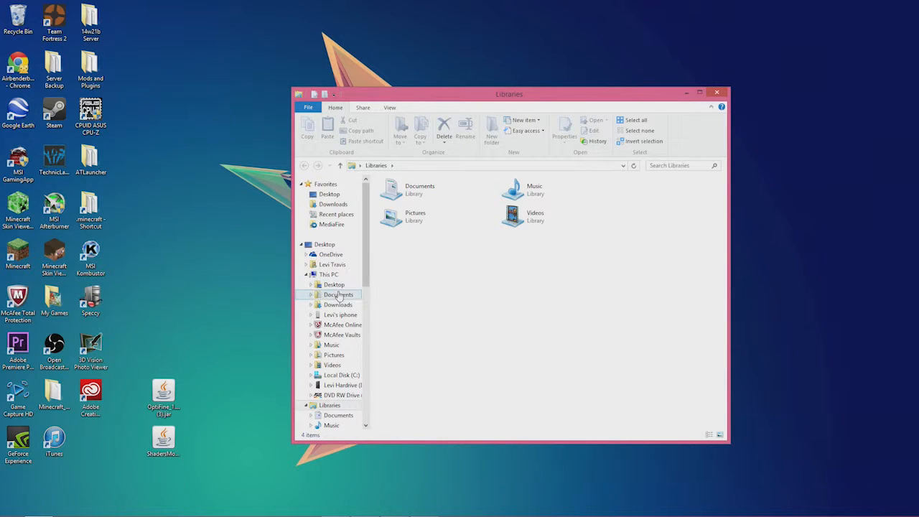
pyautogui.click(325, 305)
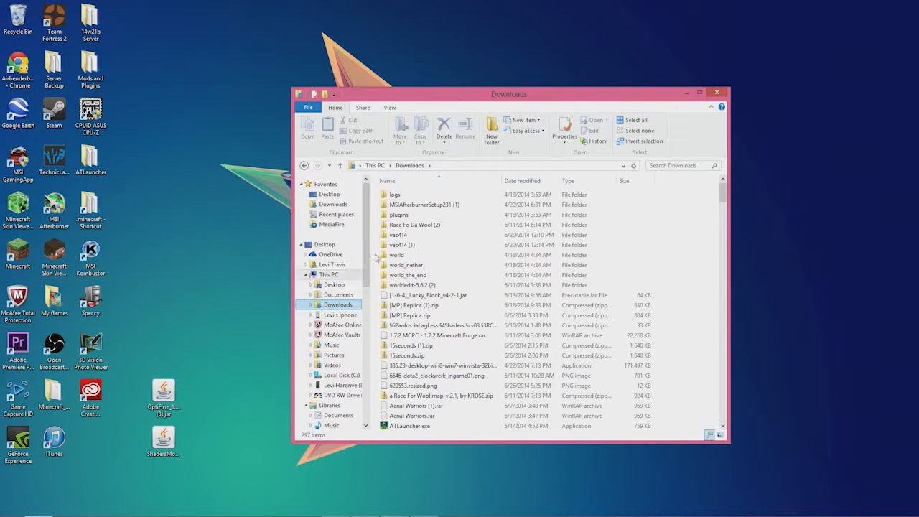
pyautogui.click(677, 166)
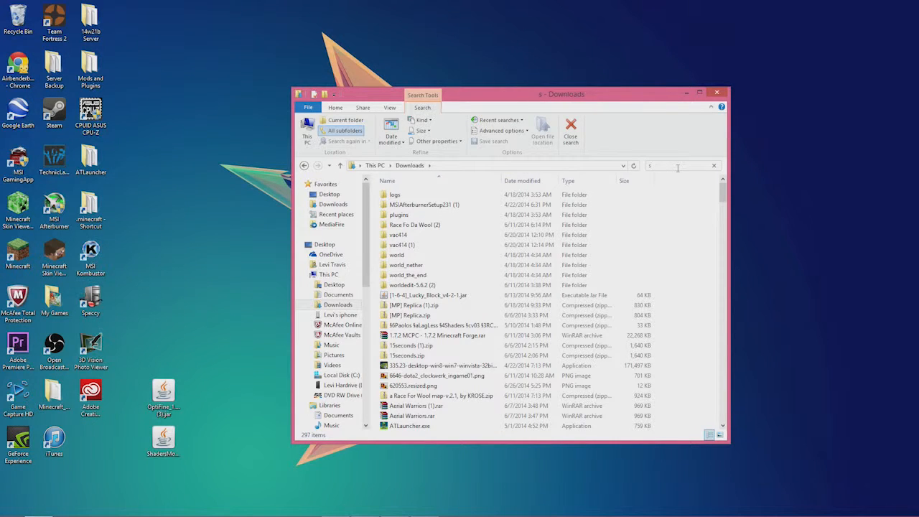
pyautogui.write('onic either')
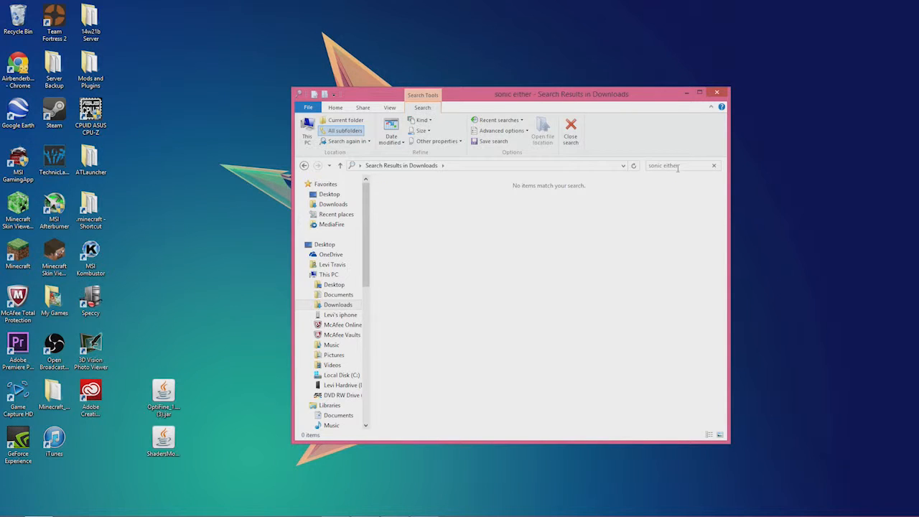
pyautogui.press('BackSpace')
pyautogui.press('BackSpace')
pyautogui.press('BackSpace')
pyautogui.press('BackSpace')
pyautogui.press('BackSpace')
pyautogui.press('BackSpace')
pyautogui.press('BackSpace')
pyautogui.press('BackSpace')
pyautogui.press('BackSpace')
pyautogui.press('BackSpace')
pyautogui.press('BackSpace')
pyautogui.press('BackSpace')
pyautogui.write('sh')
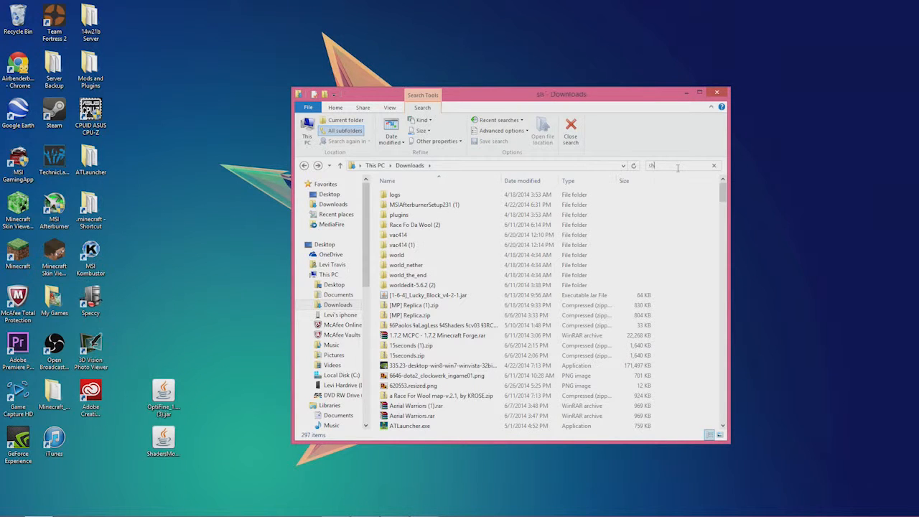
pyautogui.write('aders')
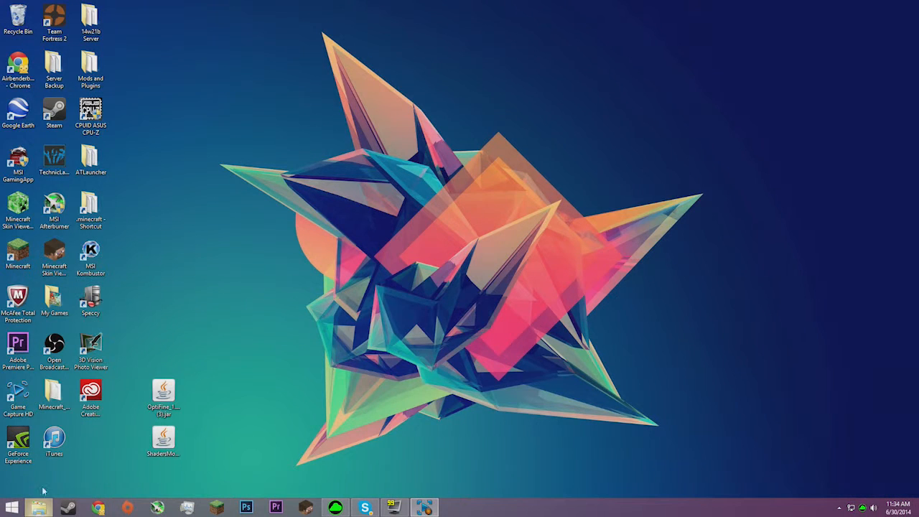
# Search the Downloads folder for SEUS in File Explorer
pyautogui.click(39, 509)
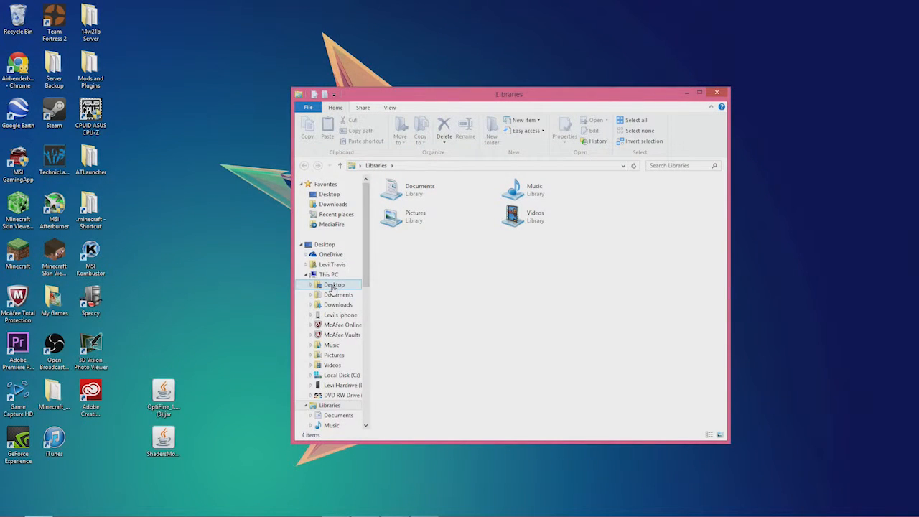
pyautogui.click(349, 306)
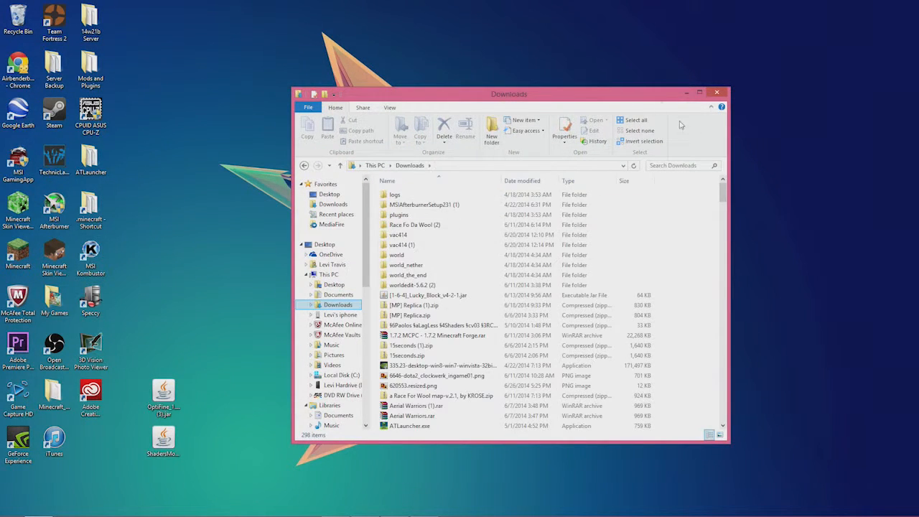
pyautogui.click(673, 165)
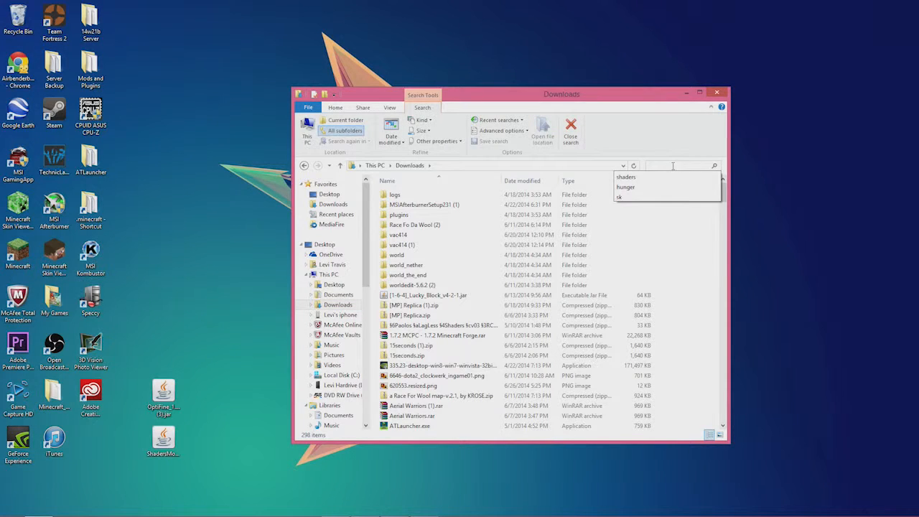
pyautogui.write('SEUS')
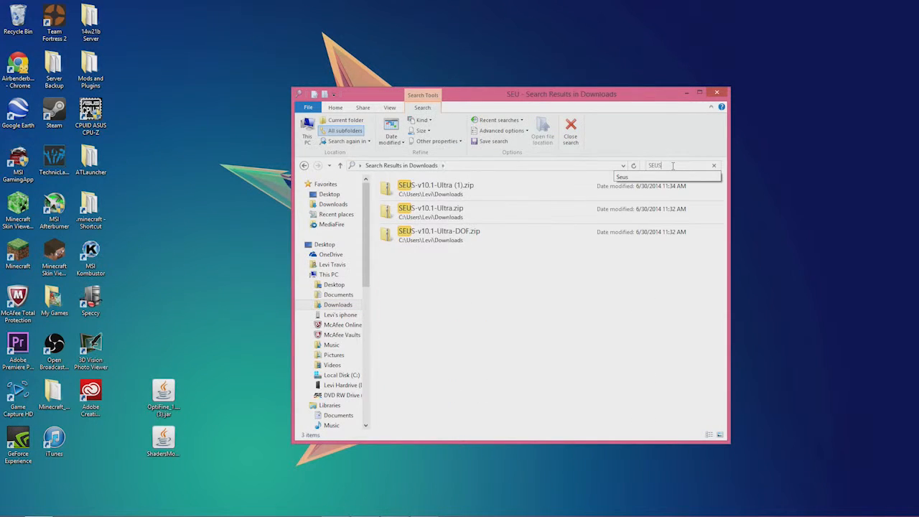
# Drag SEUS-v10.1-Ultra.zip and SEUS-v10.1-Ultra-DOF.zip to the desktop, then preview the DOF zip
pyautogui.click(477, 216)
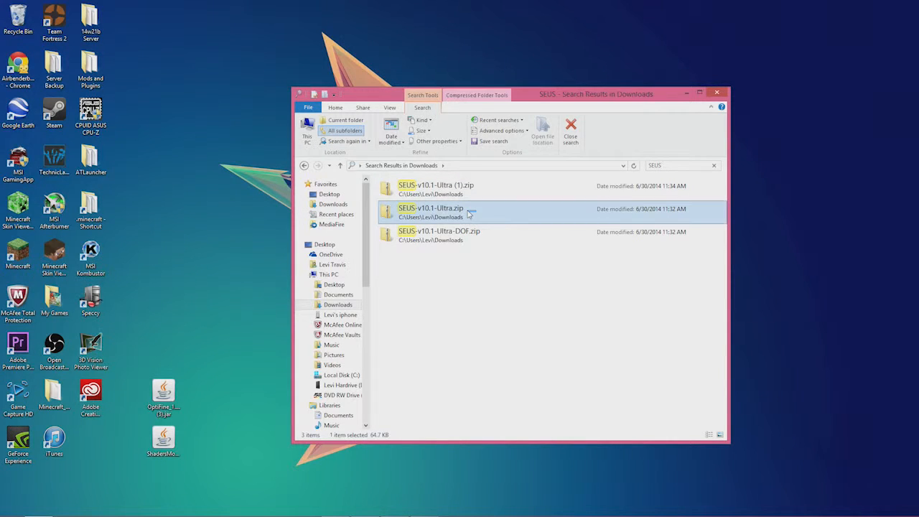
pyautogui.moveTo(470, 215); pyautogui.dragTo(230, 294)
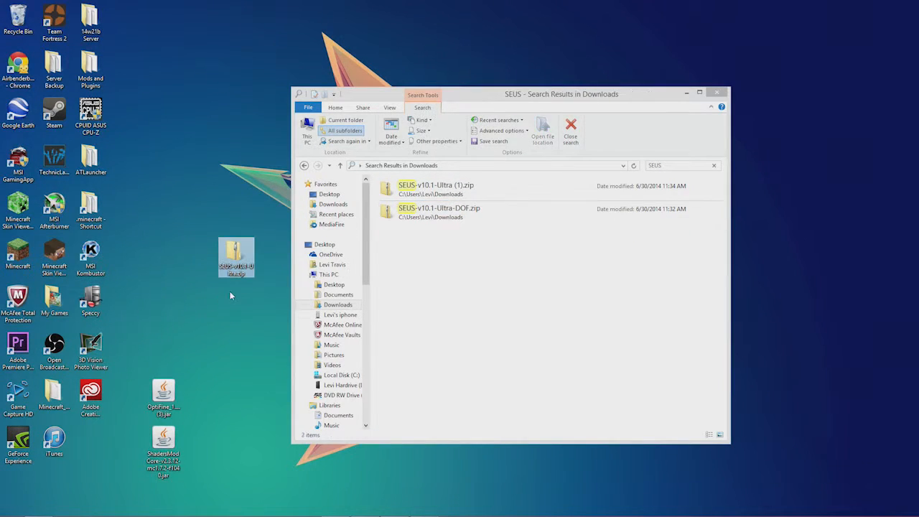
pyautogui.click(518, 221)
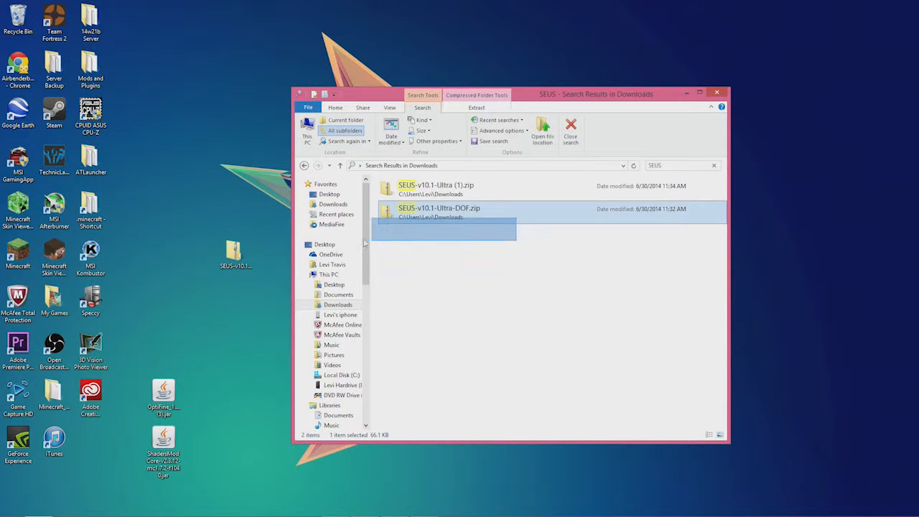
pyautogui.moveTo(449, 210); pyautogui.dragTo(228, 199)
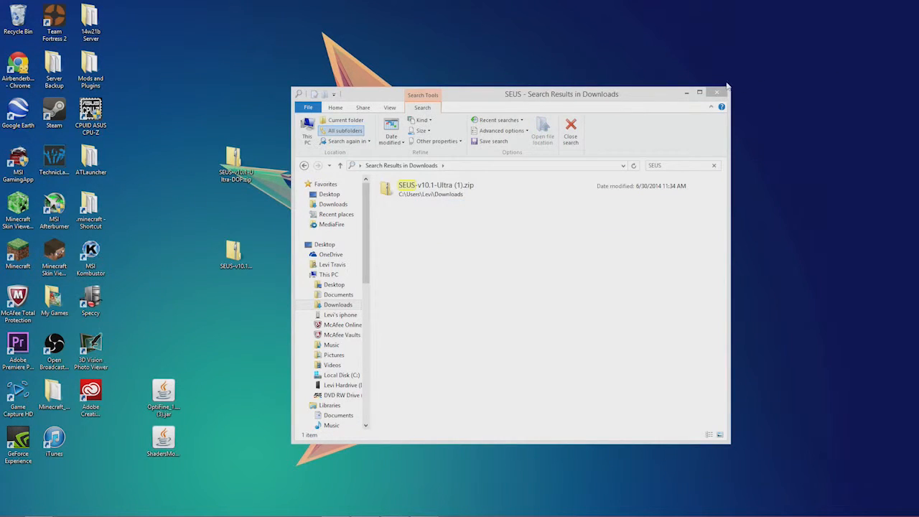
pyautogui.click(717, 92)
pyautogui.doubleClick(235, 160)
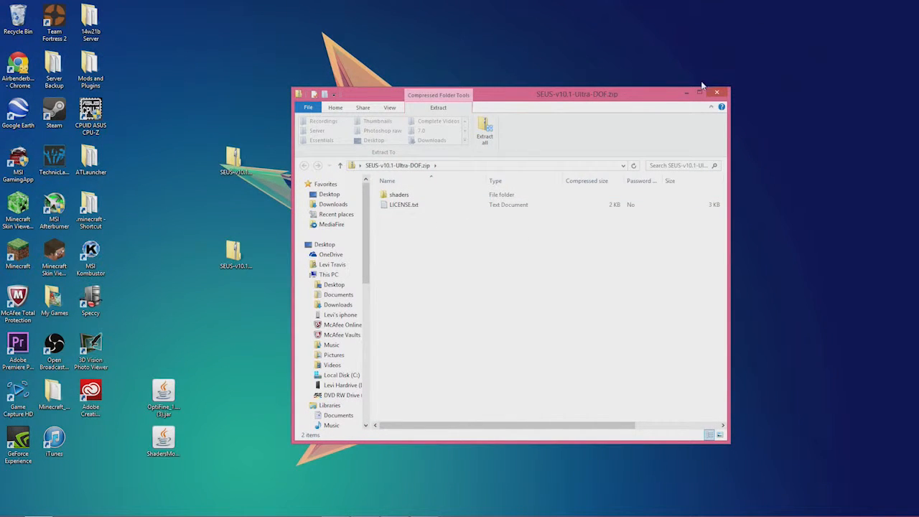
pyautogui.click(720, 92)
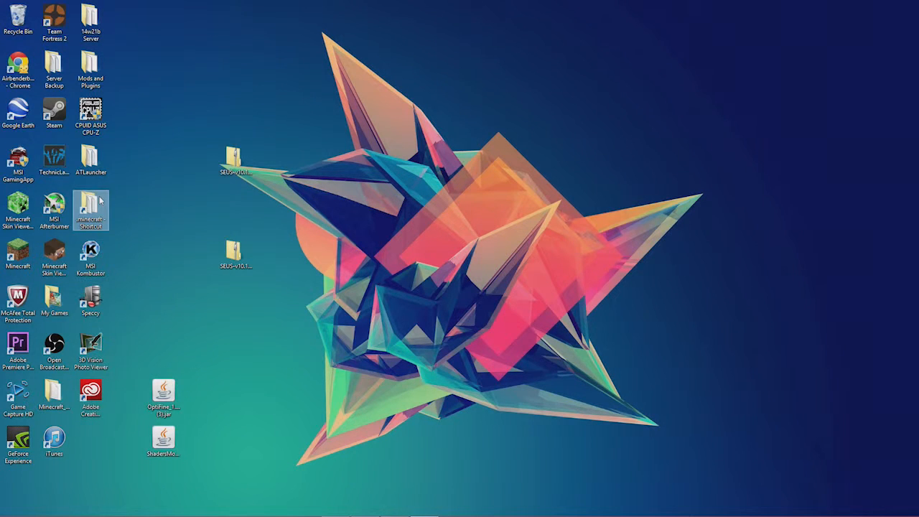
# Open File Explorer and navigate through AppData Roaming to the .minecraft mods folder
pyautogui.moveTo(86, 512)
pyautogui.click(38, 507)
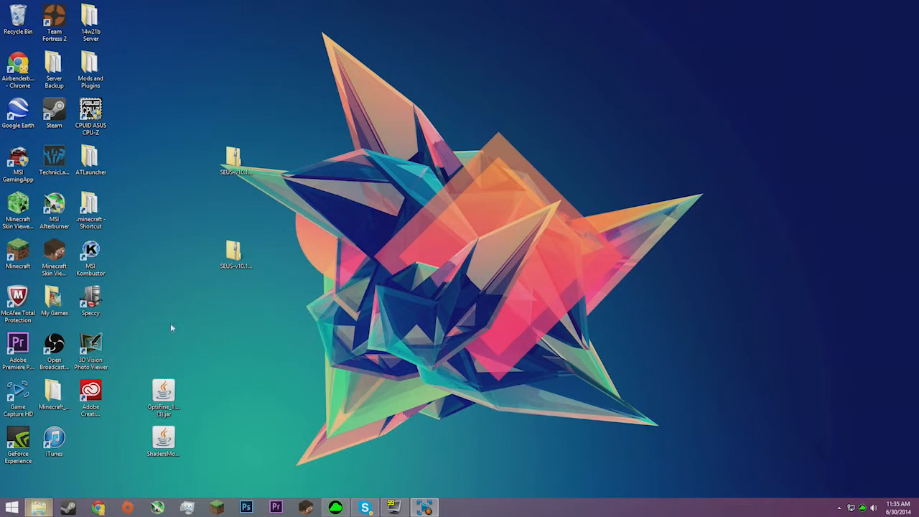
pyautogui.click(466, 166)
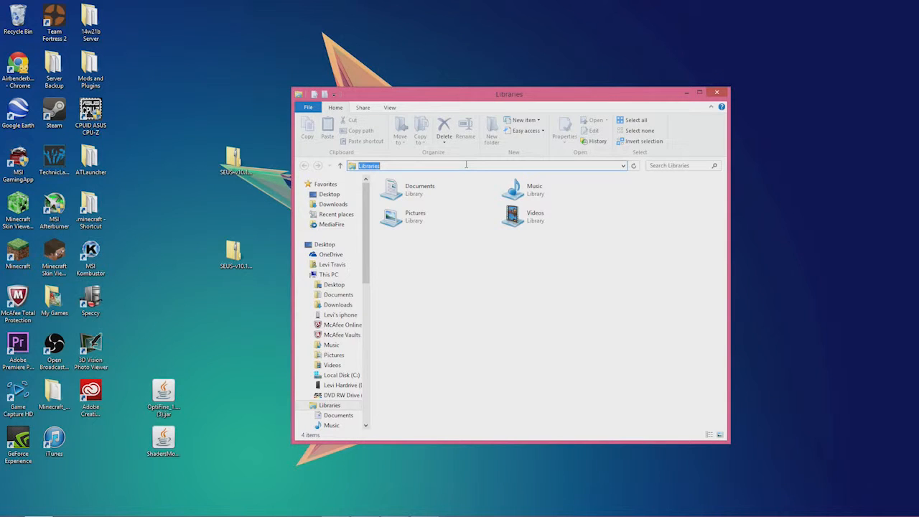
pyautogui.write('%appdata%')
pyautogui.press('Return')
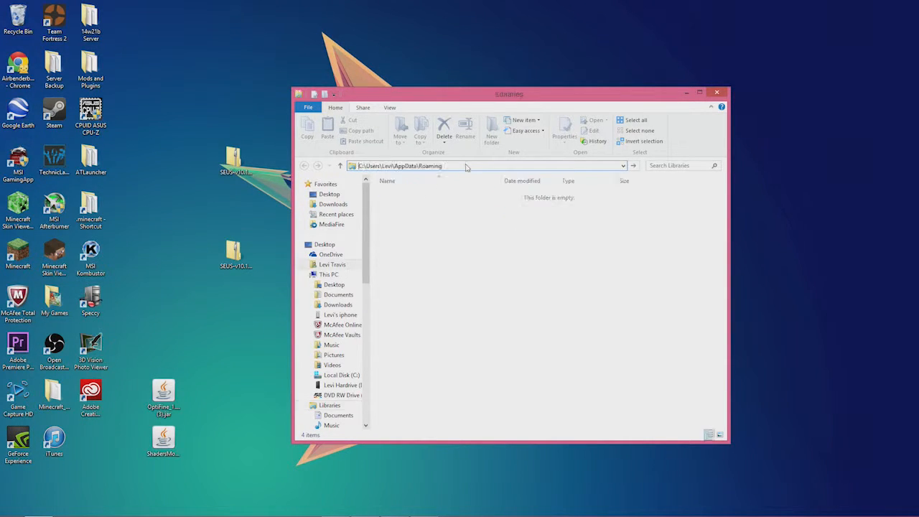
pyautogui.doubleClick(465, 196)
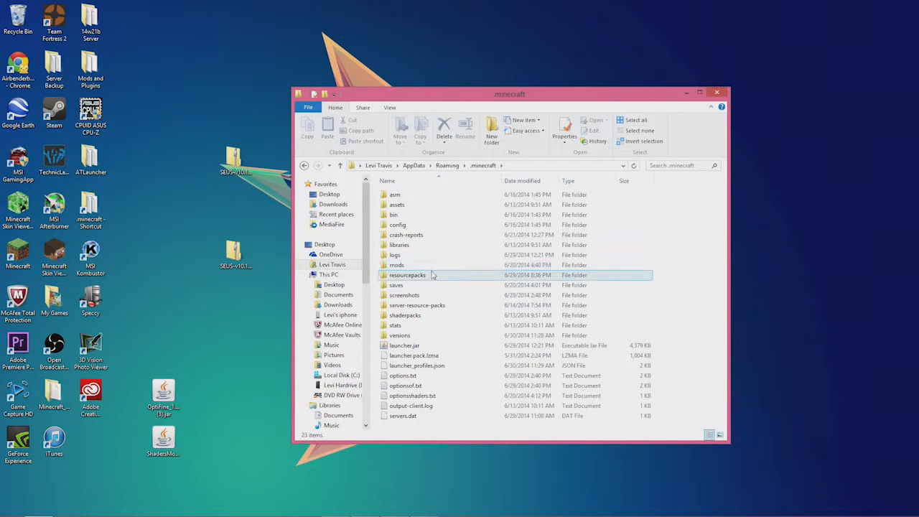
pyautogui.doubleClick(420, 268)
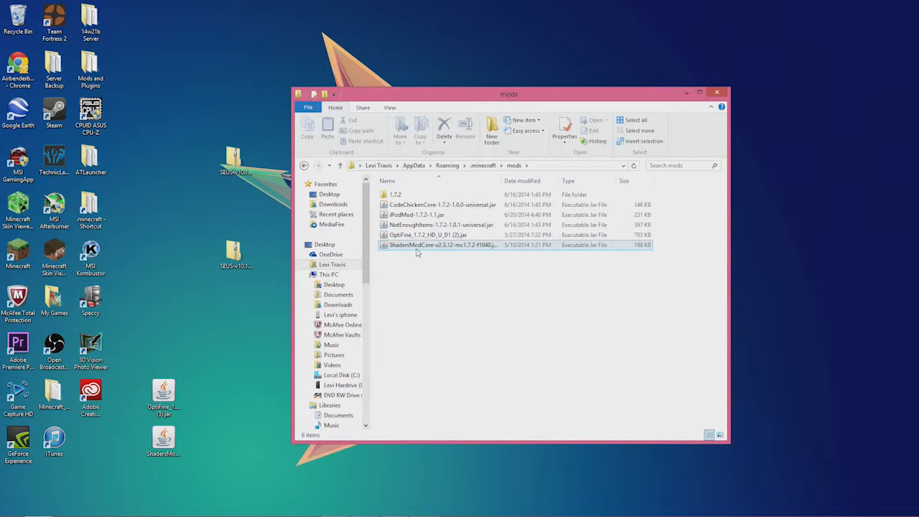
# Replace the old ShadersModCore jar in mods with the copy from the desktop
pyautogui.rightClick(415, 251)
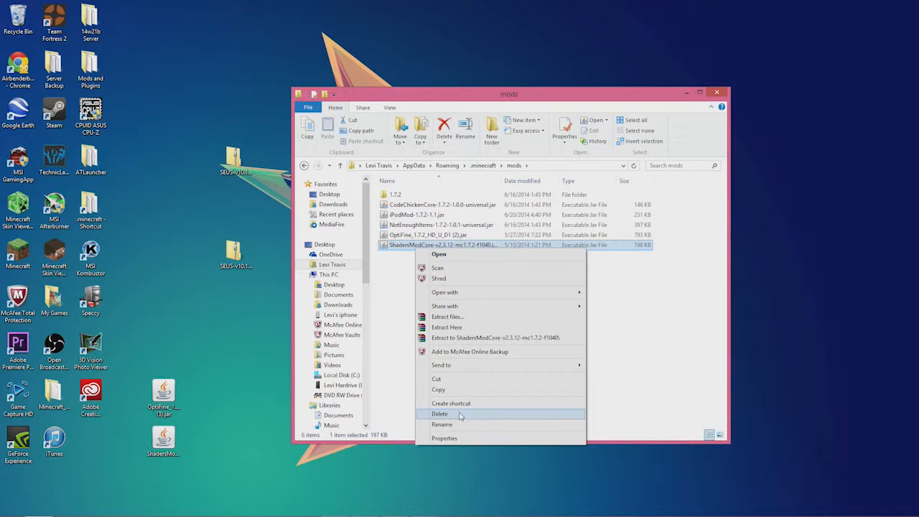
pyautogui.click(459, 415)
pyautogui.click(164, 441)
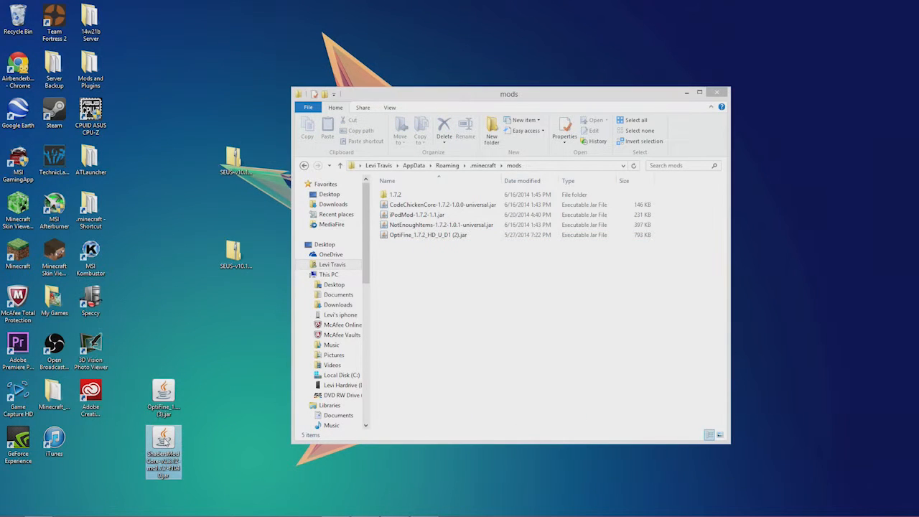
pyautogui.moveTo(164, 449); pyautogui.dragTo(486, 291)
pyautogui.click(640, 273)
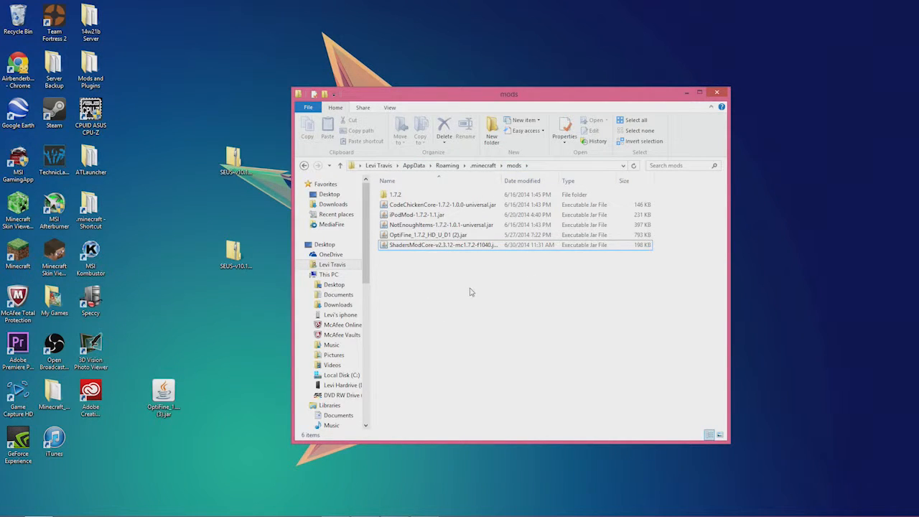
# Replace the OptiFine 1.7.2 jar in mods with the desktop copy and close the folder
pyautogui.moveTo(471, 292); pyautogui.dragTo(460, 240)
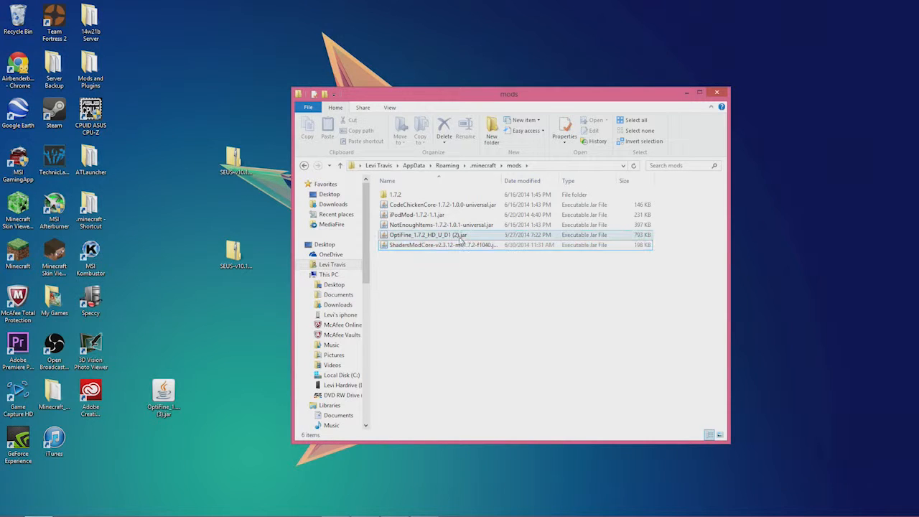
pyautogui.click(460, 237)
pyautogui.rightClick(461, 237)
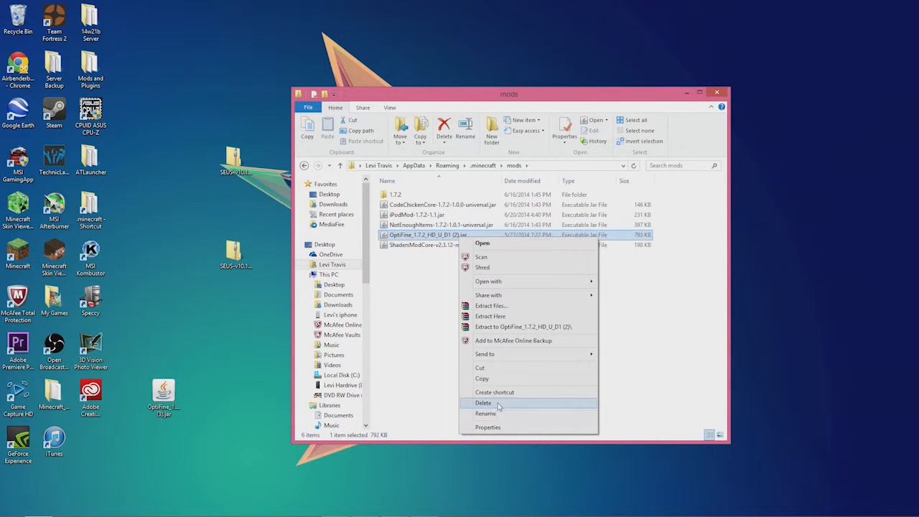
pyautogui.click(484, 402)
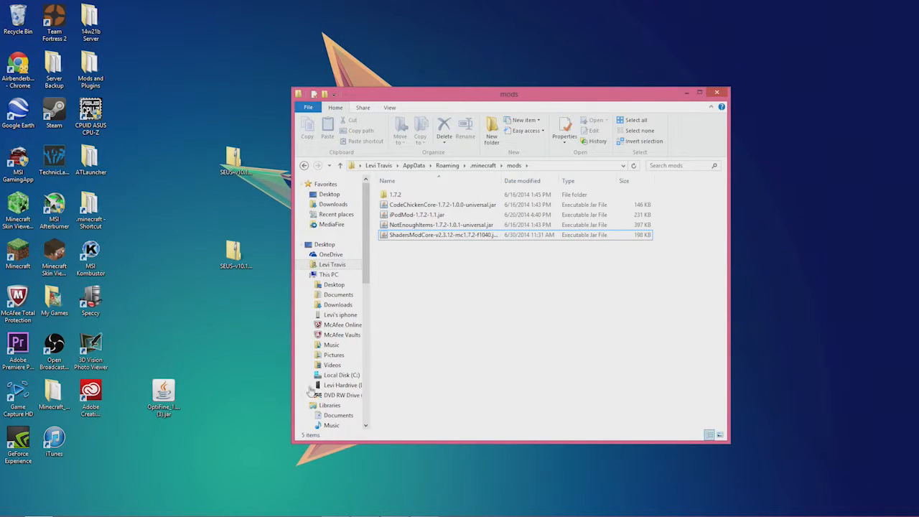
pyautogui.moveTo(174, 397); pyautogui.dragTo(468, 307)
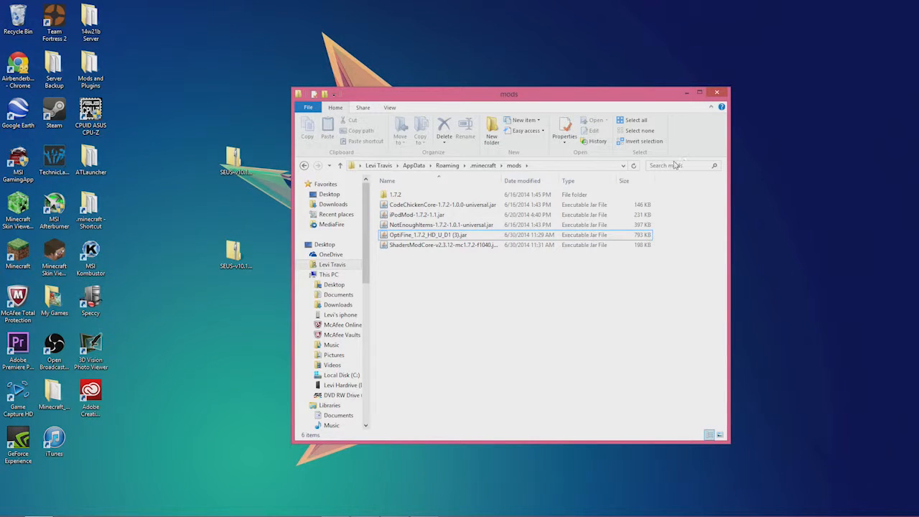
pyautogui.click(723, 93)
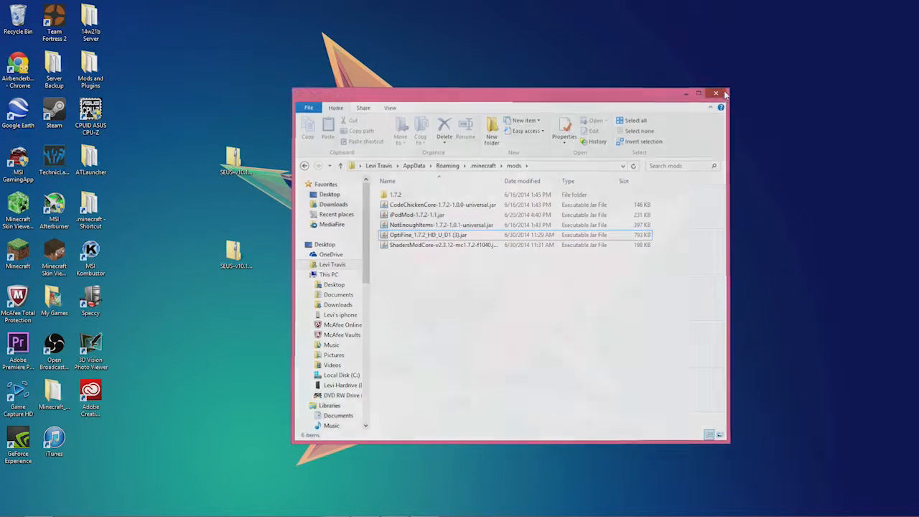
# Start the Minecraft Launcher, choose an existing user and log in with the account's credentials
pyautogui.moveTo(432, 514)
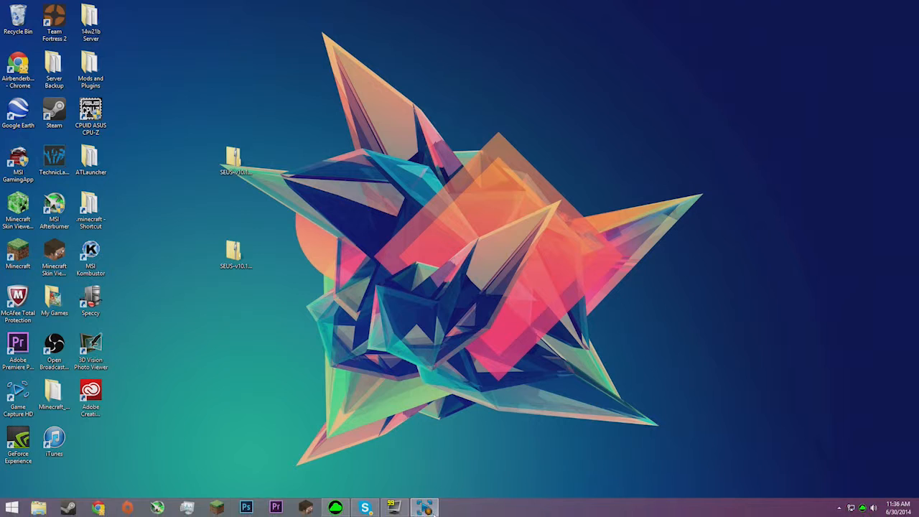
pyautogui.click(217, 508)
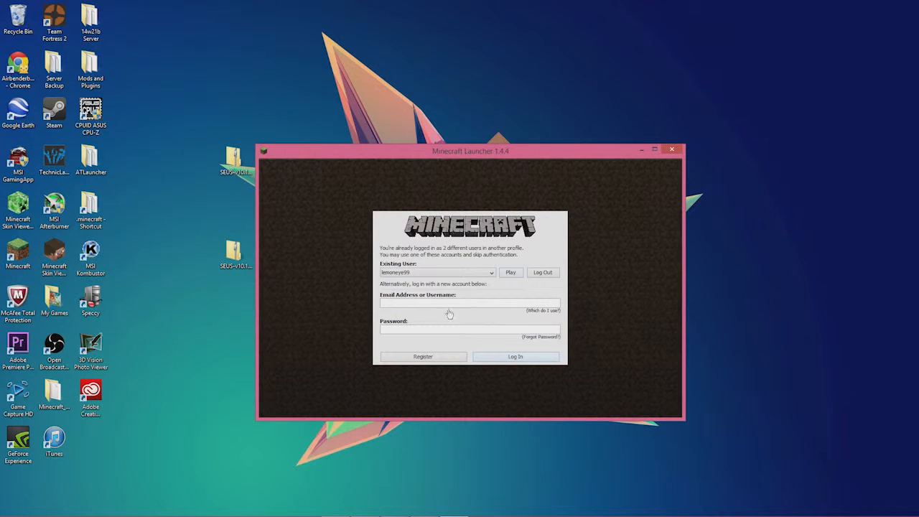
pyautogui.click(438, 273)
pyautogui.click(440, 286)
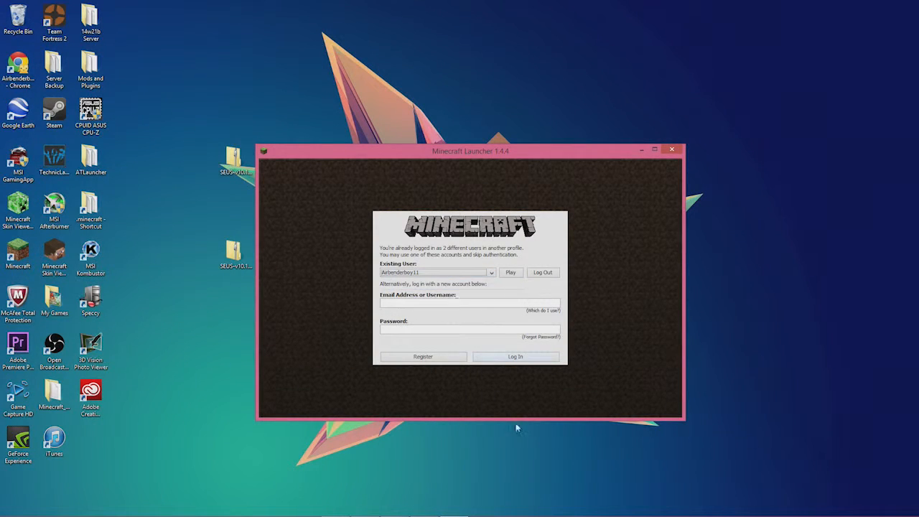
pyautogui.click(400, 303)
pyautogui.write('airb')
pyautogui.press('BackSpace')
pyautogui.press('BackSpace')
pyautogui.press('BackSpace')
pyautogui.press('BackSpace')
pyautogui.write('com')
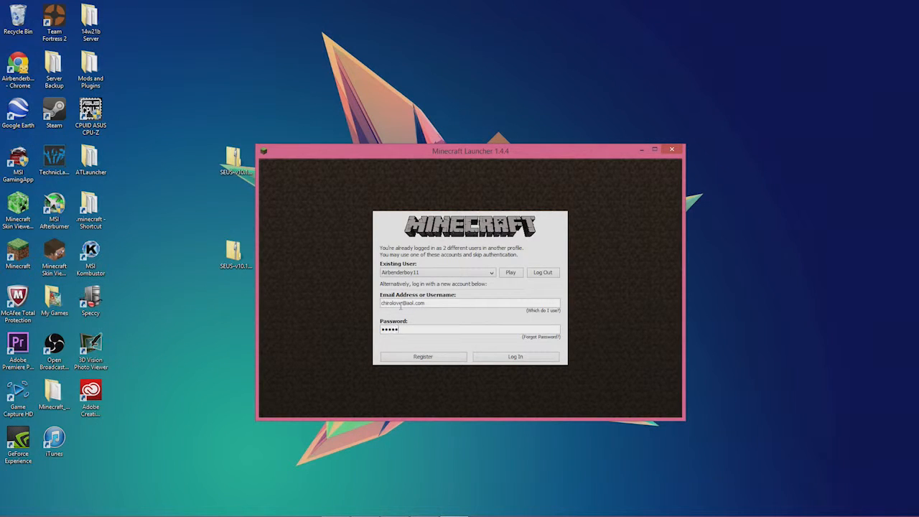
pyautogui.press('Return')
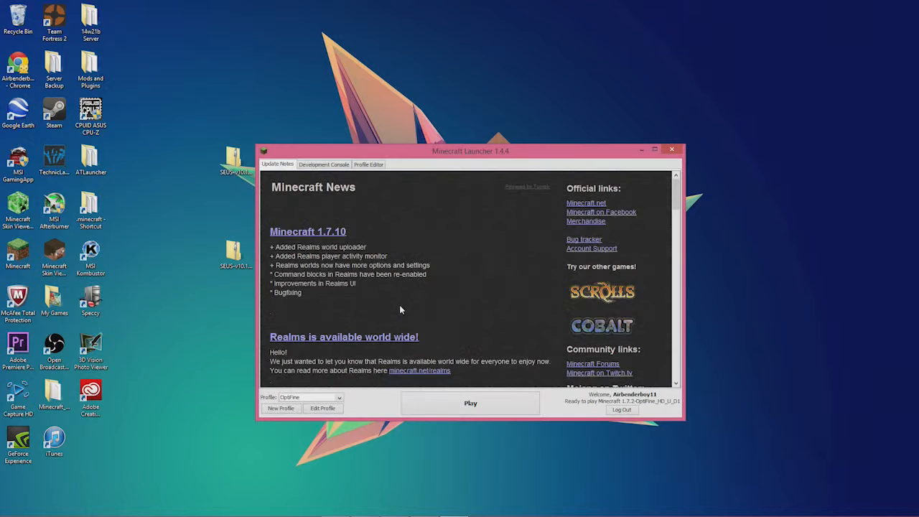
# Select the Forge profile, keep version 1.7.2-Forge10.12.1.1112, save the profile and press Play
pyautogui.click(328, 399)
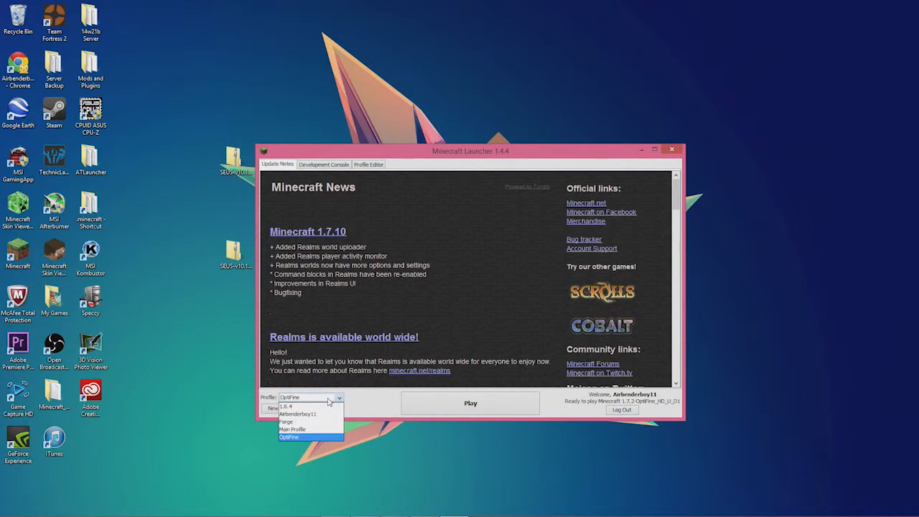
pyautogui.click(326, 423)
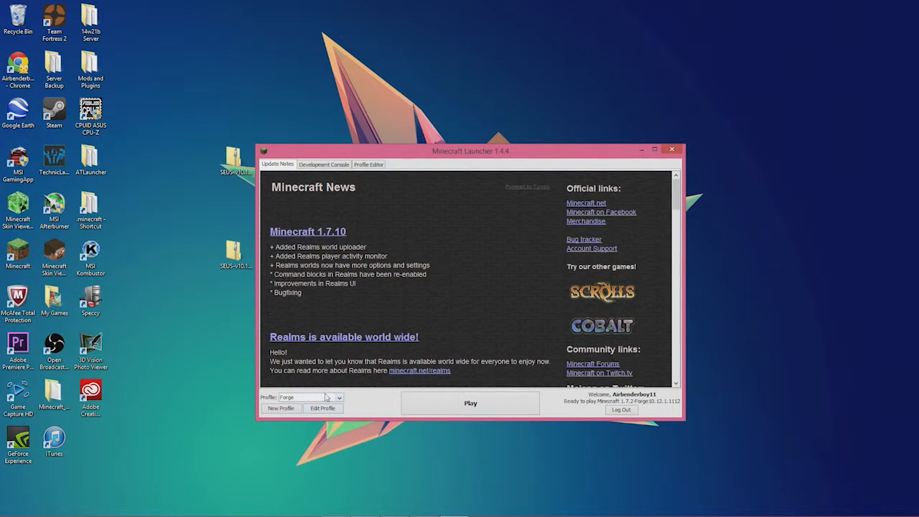
pyautogui.click(323, 408)
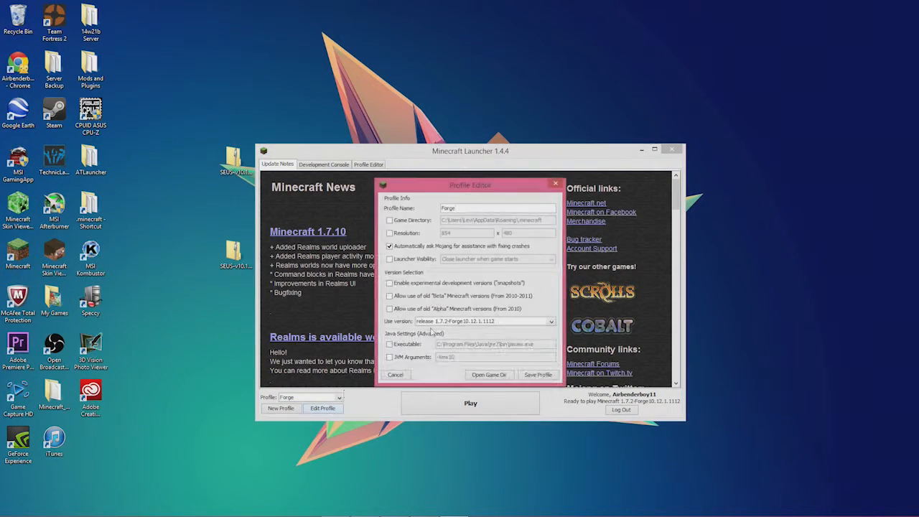
pyautogui.click(435, 324)
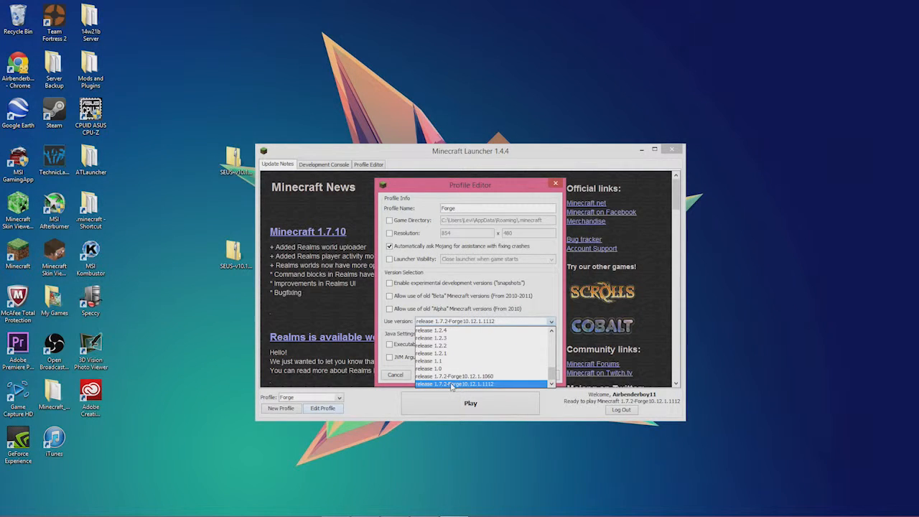
pyautogui.click(452, 385)
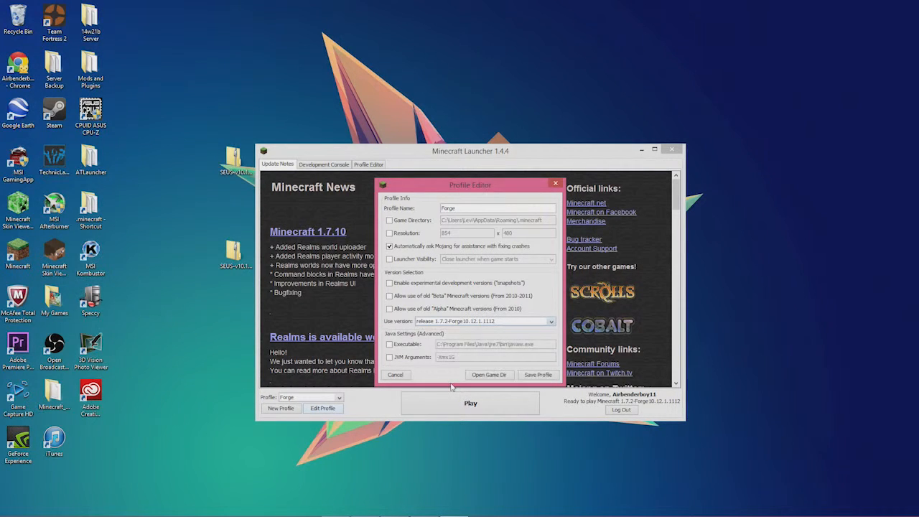
pyautogui.click(533, 377)
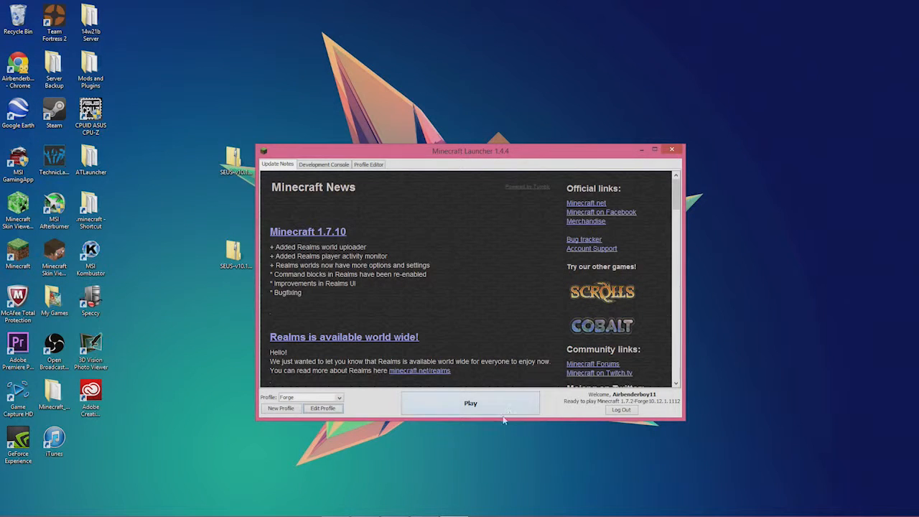
pyautogui.click(501, 406)
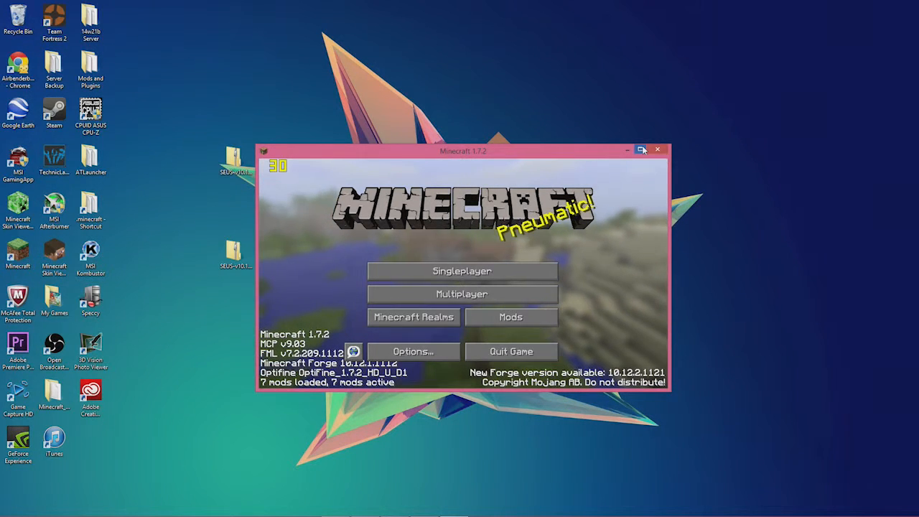
# Maximize the game window and go to Options, then Shaders
pyautogui.click(642, 149)
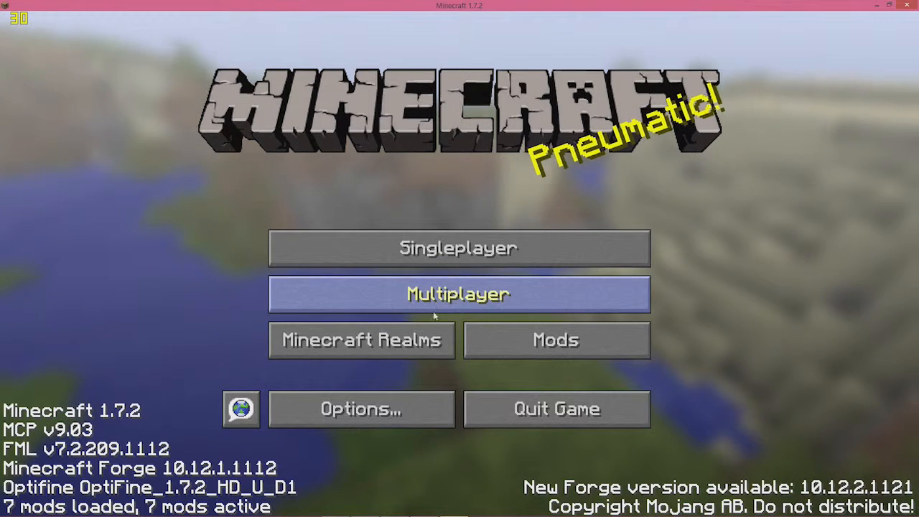
pyautogui.click(405, 415)
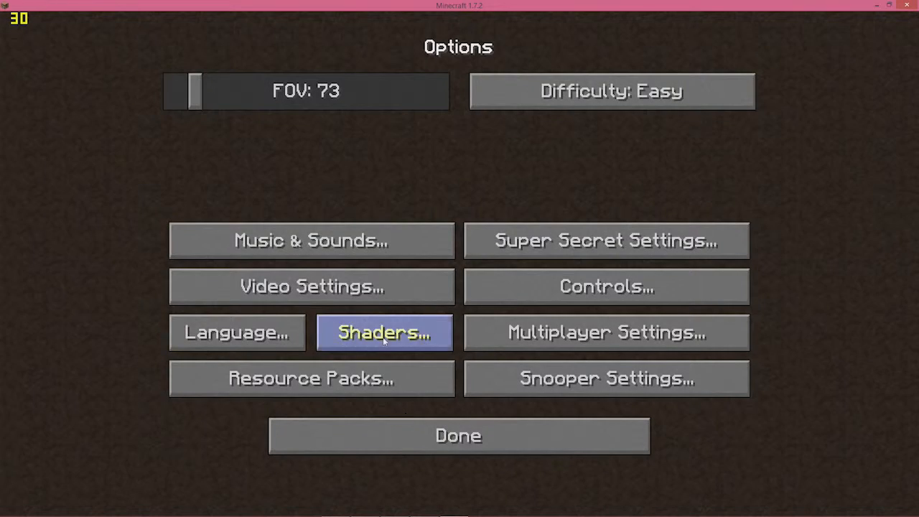
pyautogui.click(383, 336)
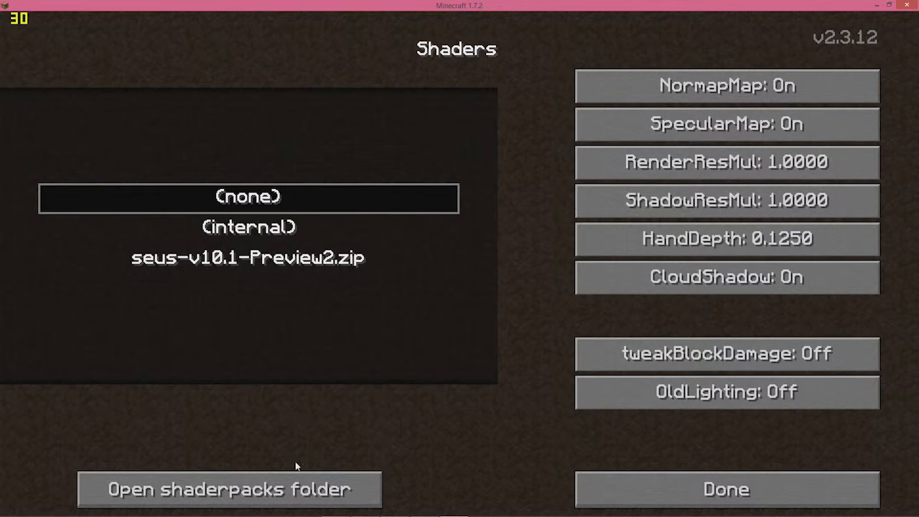
# Drag SEUS-v10.1-Ultra.zip and SEUS-v10.1-Ultra-DOF.zip from the desktop into shaderpacks, then return to Minecraft
pyautogui.click(296, 481)
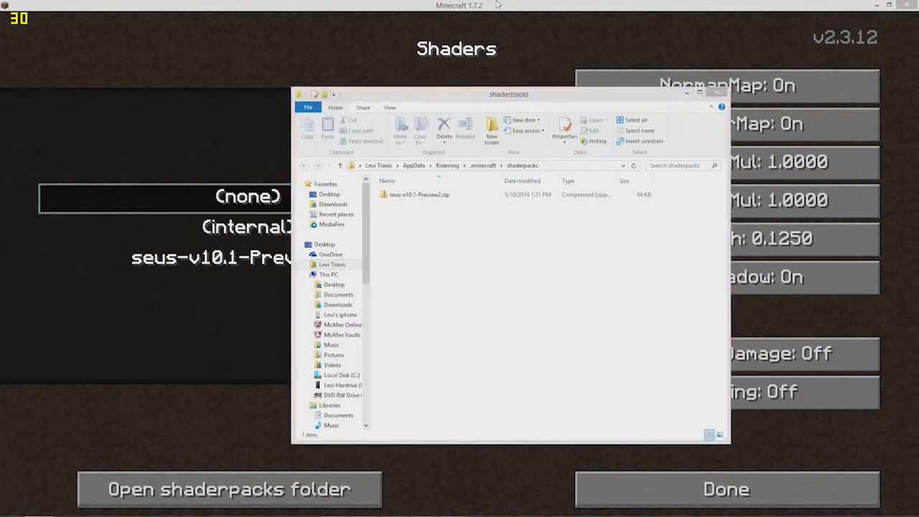
pyautogui.doubleClick(464, 5)
pyautogui.click(614, 112)
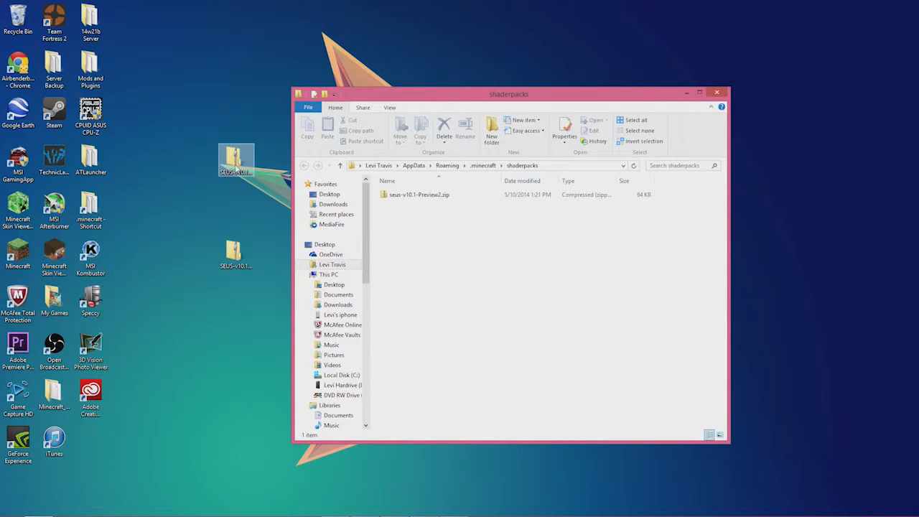
pyautogui.moveTo(250, 300); pyautogui.dragTo(484, 244)
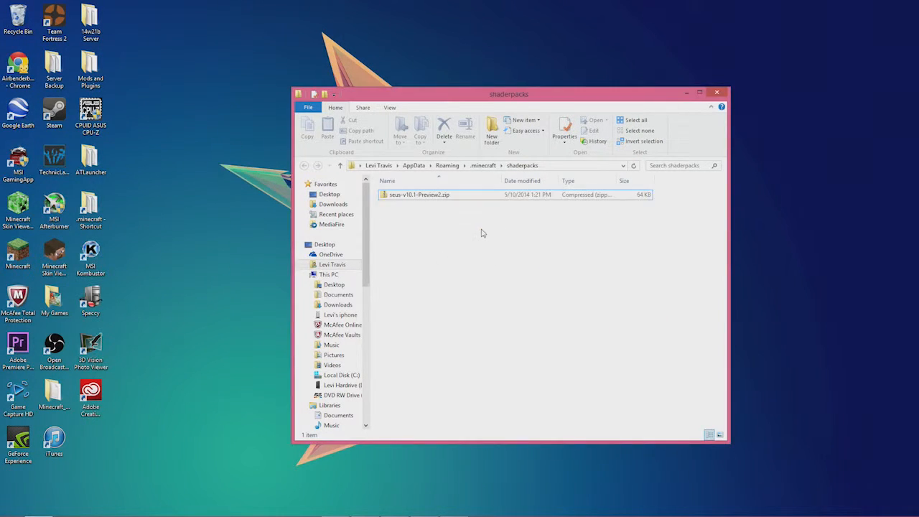
pyautogui.click(716, 92)
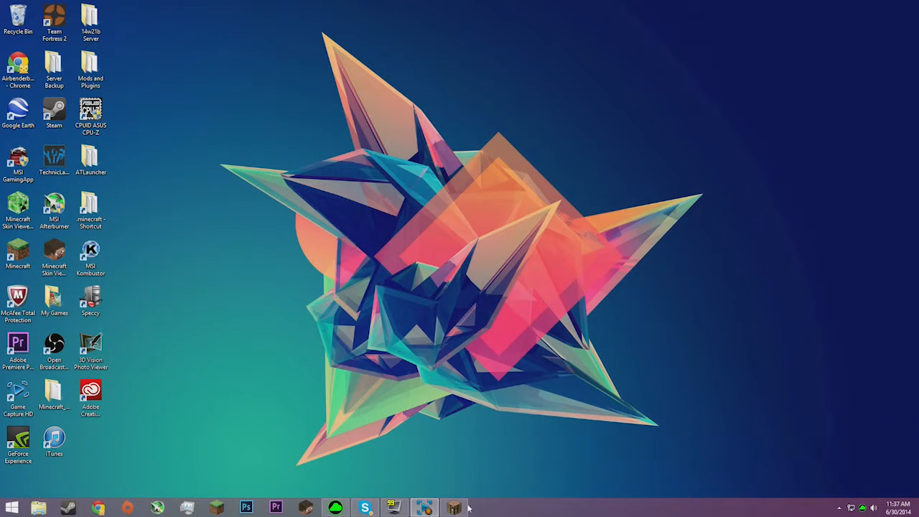
pyautogui.click(459, 508)
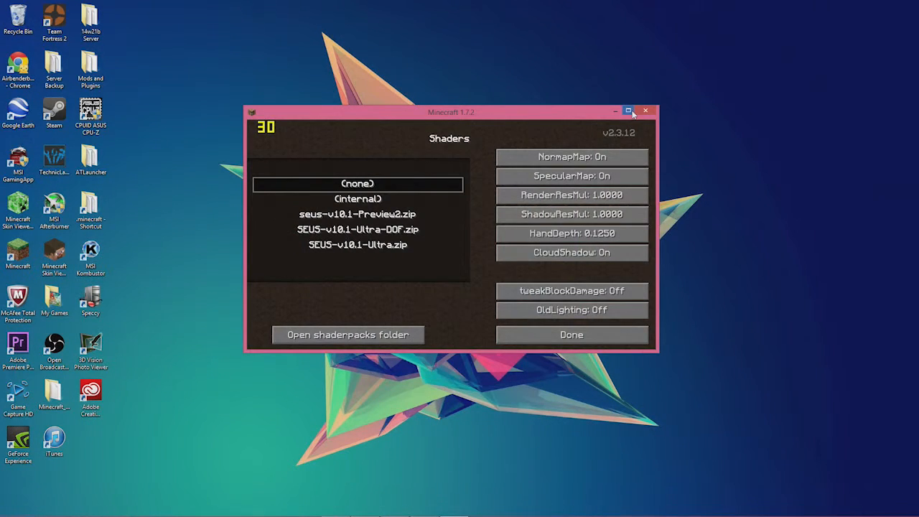
# Maximize the game, select the SEUS-v10.1-Ultra shader pack and leave the options
pyautogui.click(628, 112)
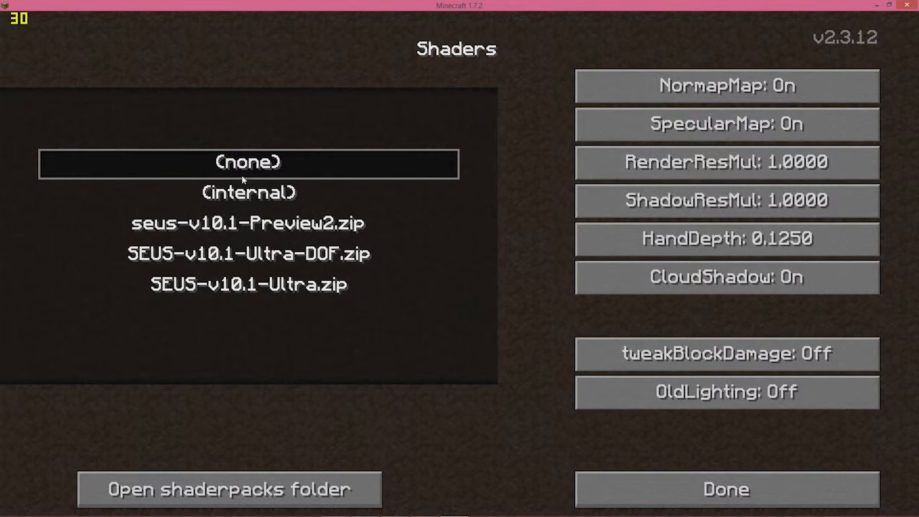
pyautogui.click(326, 287)
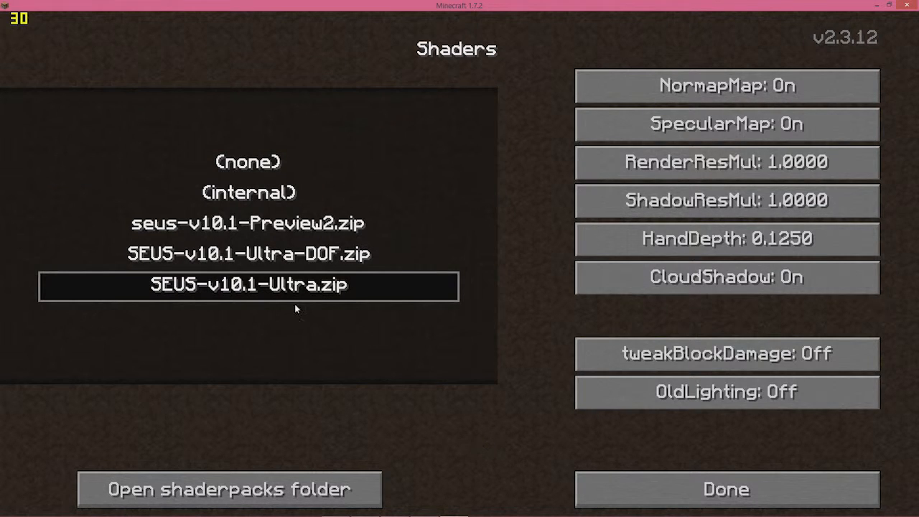
pyautogui.click(283, 169)
pyautogui.click(664, 481)
pyautogui.click(631, 445)
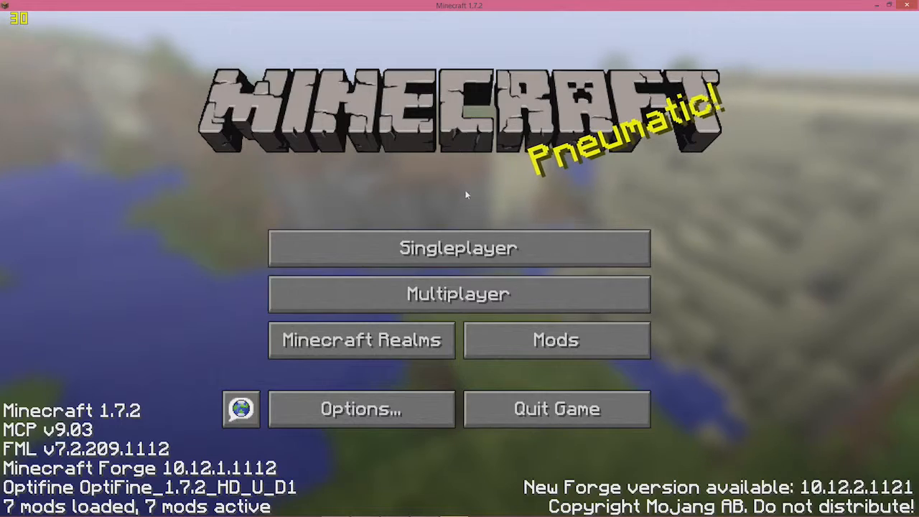
# Create a new Creative-mode singleplayer world named New World and enter it
pyautogui.click(465, 294)
pyautogui.click(668, 484)
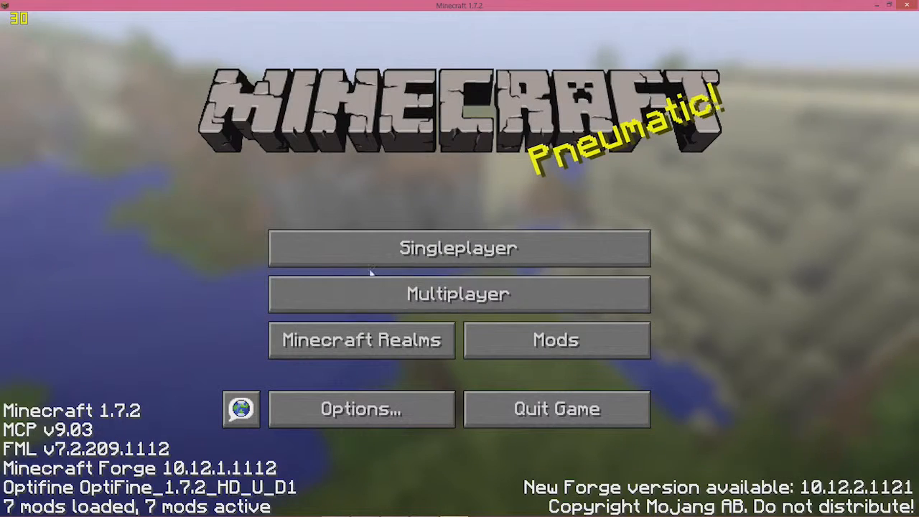
pyautogui.click(460, 248)
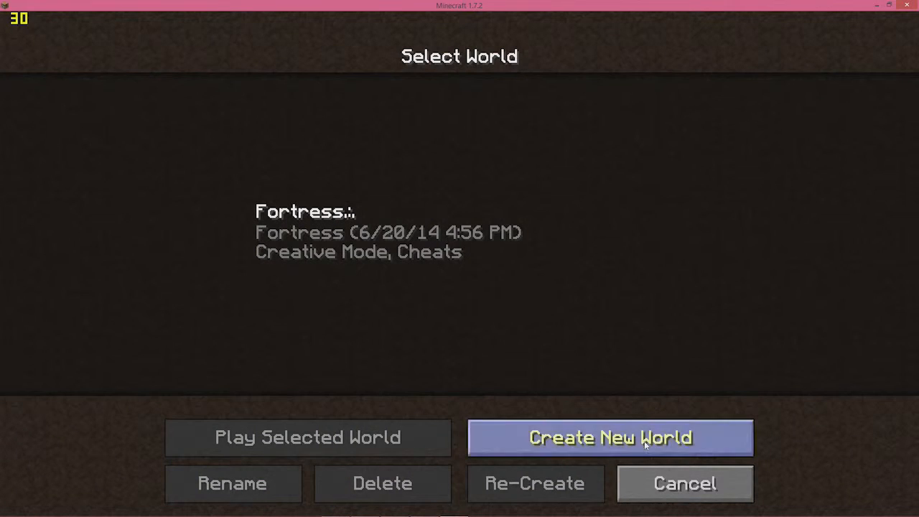
pyautogui.click(632, 439)
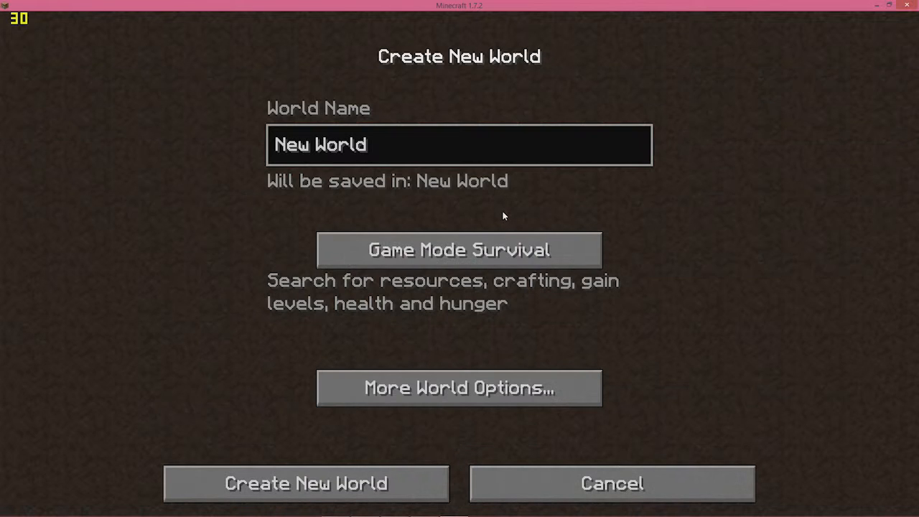
pyautogui.click(509, 260)
pyautogui.click(509, 257)
pyautogui.click(445, 389)
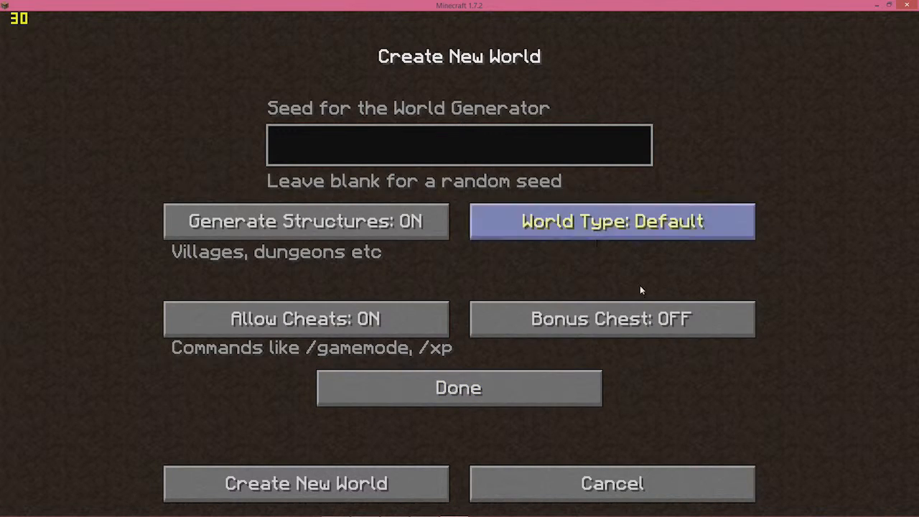
pyautogui.click(498, 392)
pyautogui.click(367, 491)
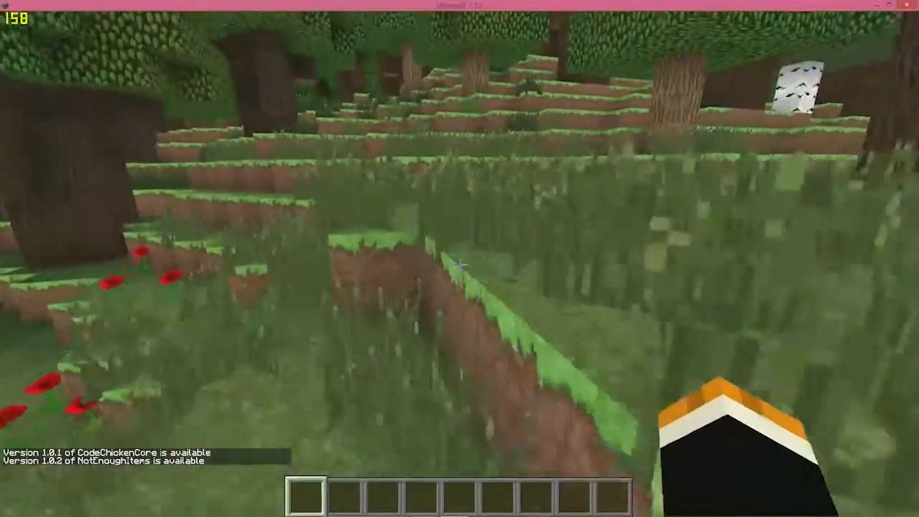
# Walk forward through the grass toward the tree line
pyautogui.press('w')
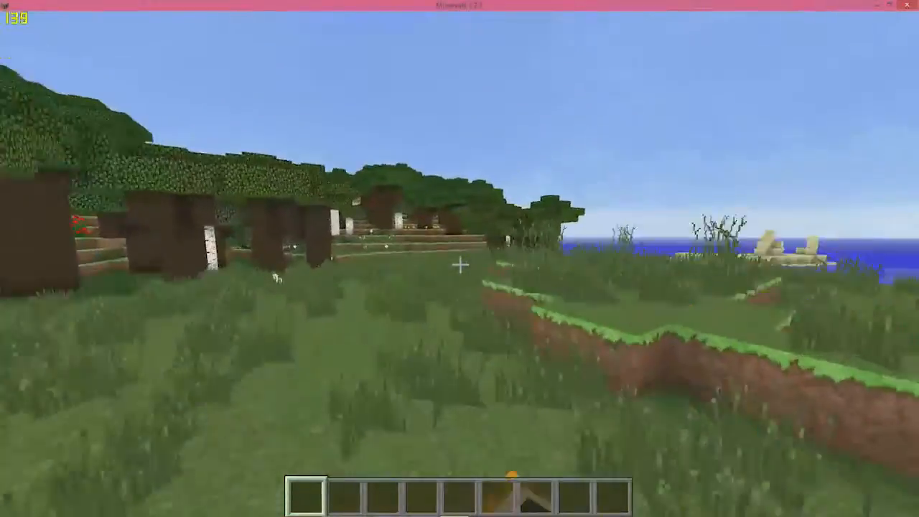
pyautogui.click(460, 265)
pyautogui.press('w')
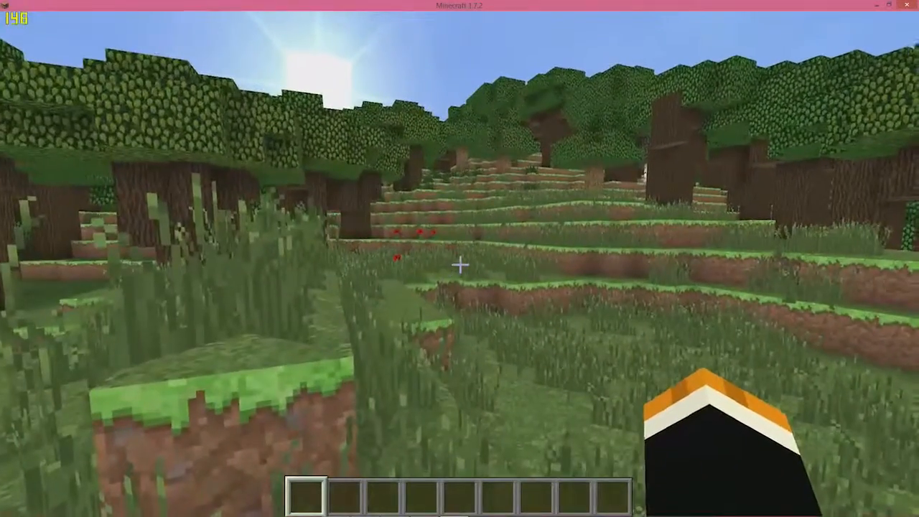
# Toggle the F3 frame rate and memory readout on and off, then pause the game
pyautogui.press('F3')
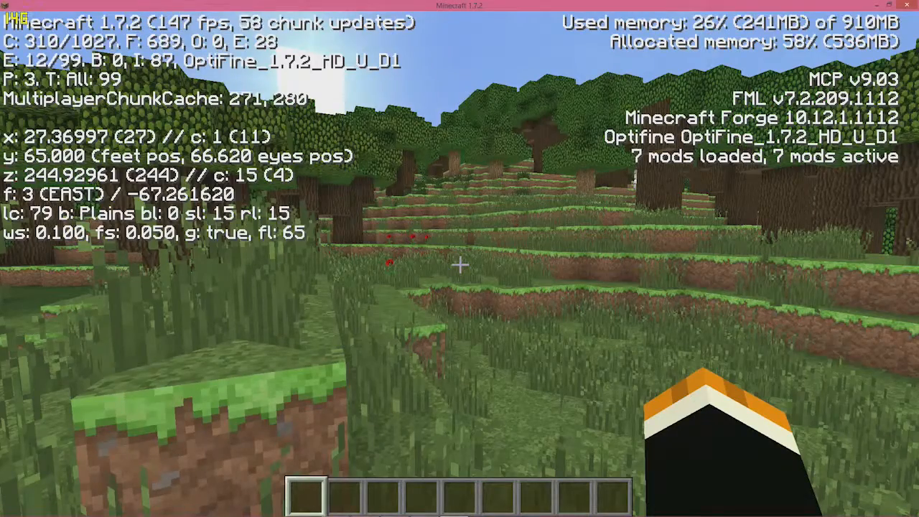
pyautogui.press('F3')
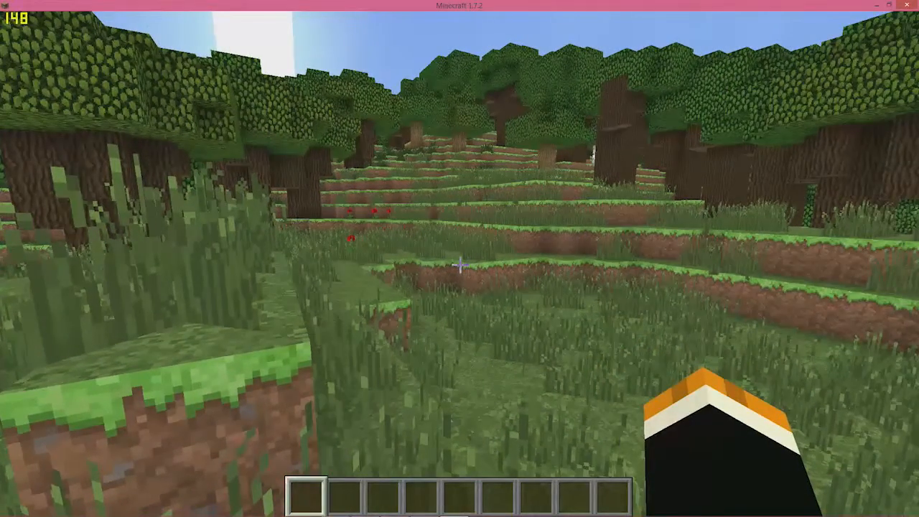
pyautogui.press('Escape')
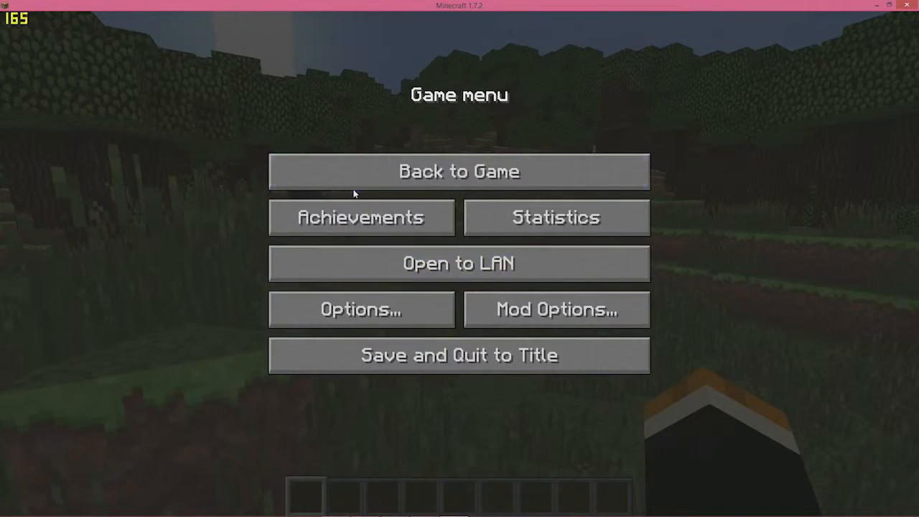
# Choose the SEUS-v10.1-Ultra shader pack in Options and go back to the game
pyautogui.click(396, 308)
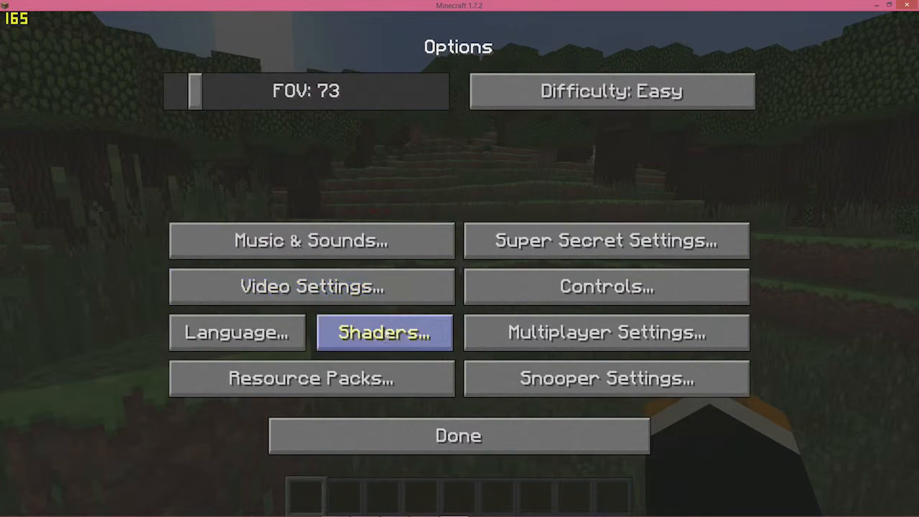
pyautogui.click(387, 334)
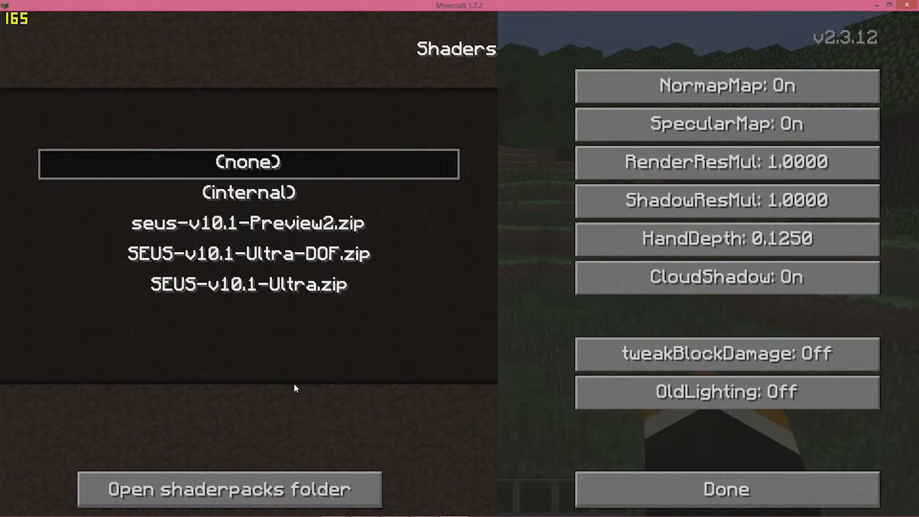
pyautogui.click(306, 287)
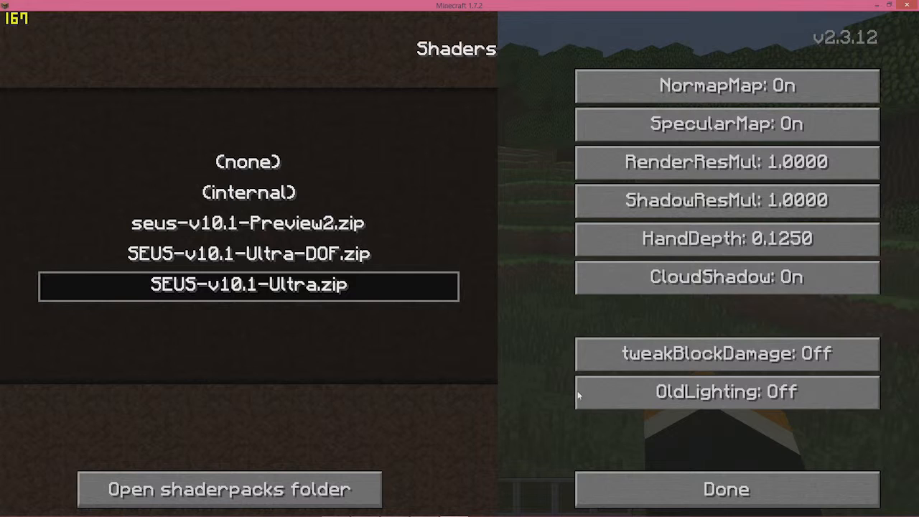
pyautogui.click(694, 489)
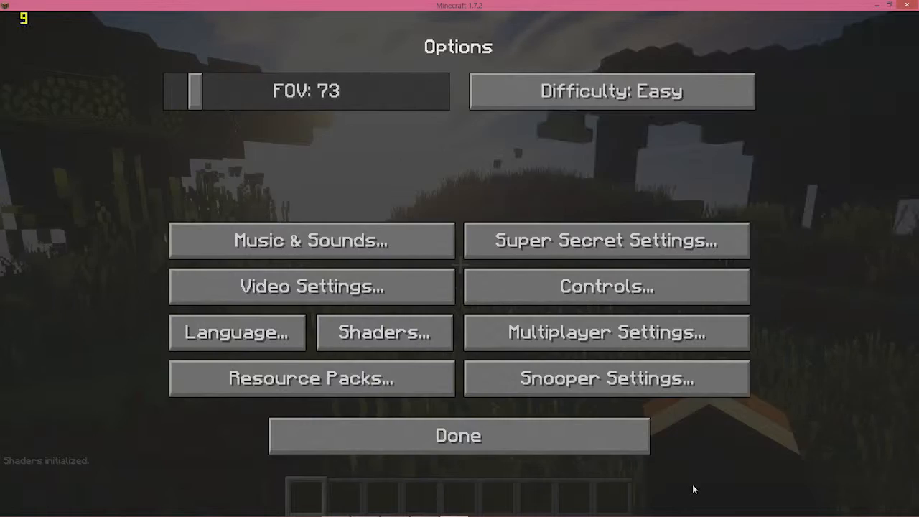
pyautogui.click(523, 430)
pyautogui.click(459, 171)
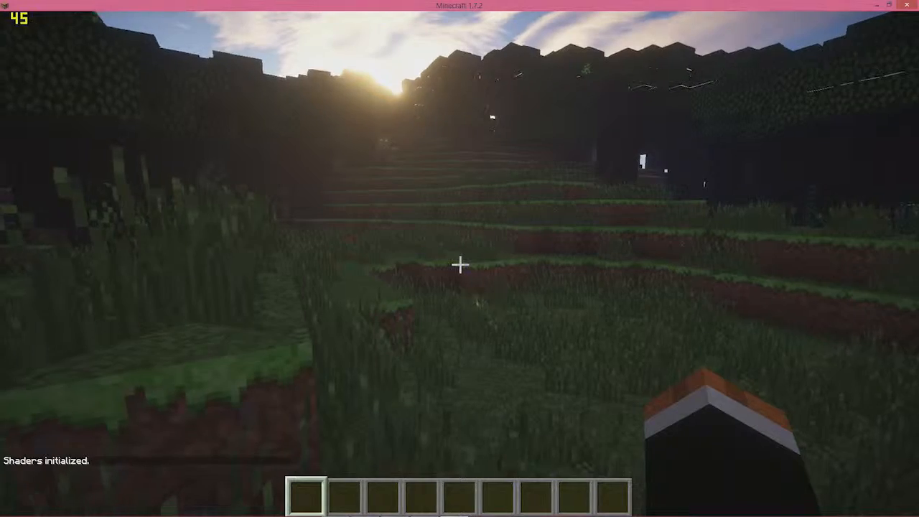
# Walk across the grassy terraces toward the houses and look up at the sun
pyautogui.press('w')
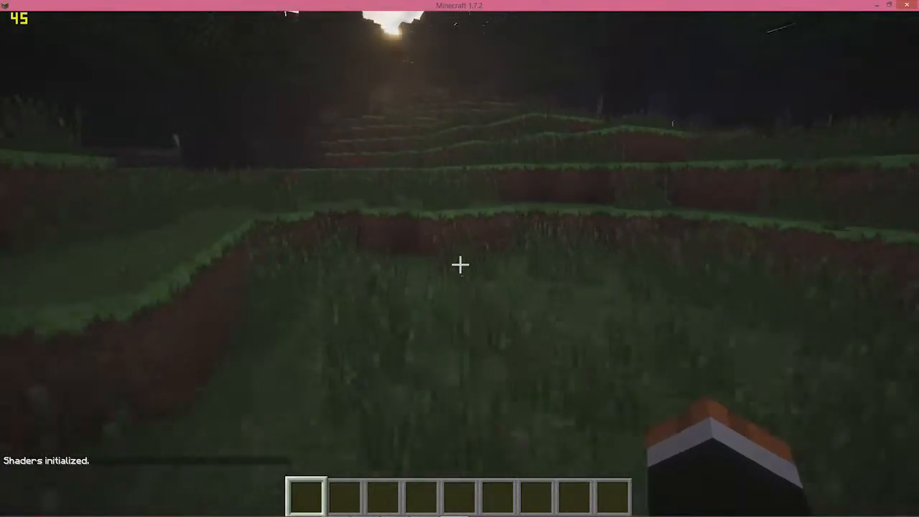
pyautogui.press('w')
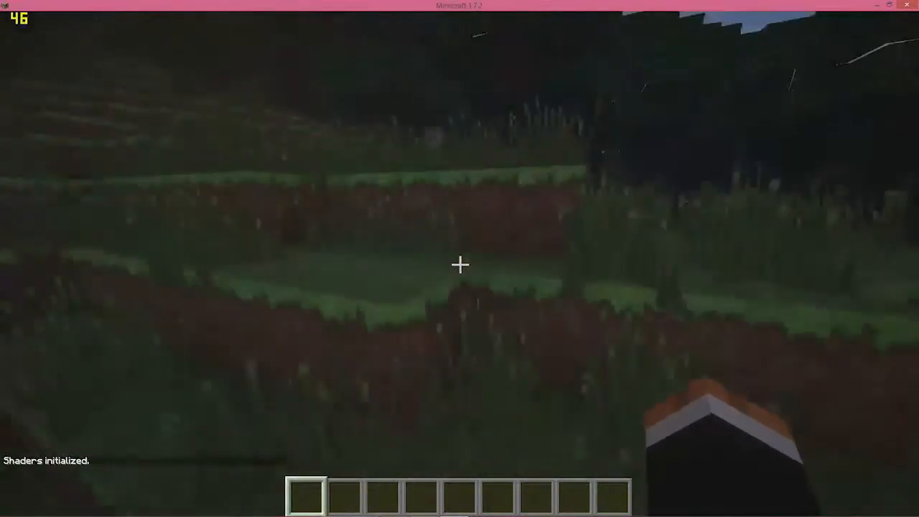
pyautogui.press('space')
pyautogui.press('w')
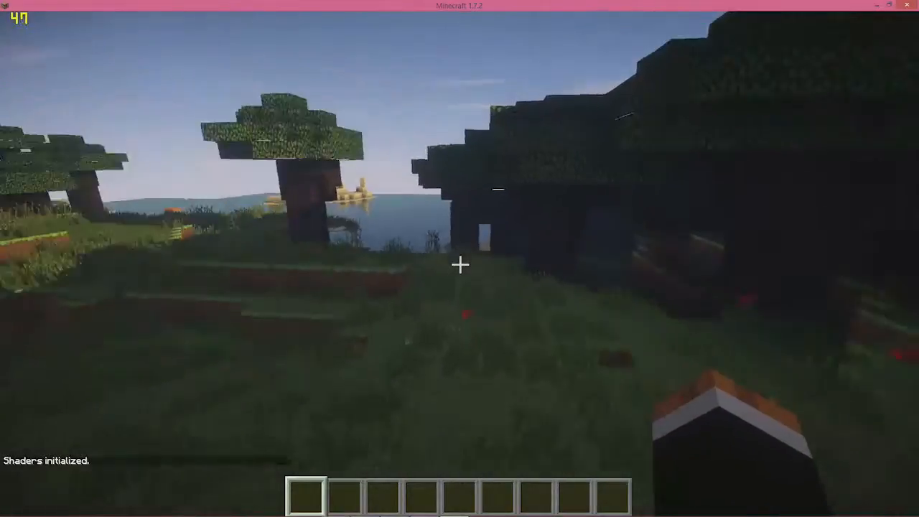
pyautogui.press('w')
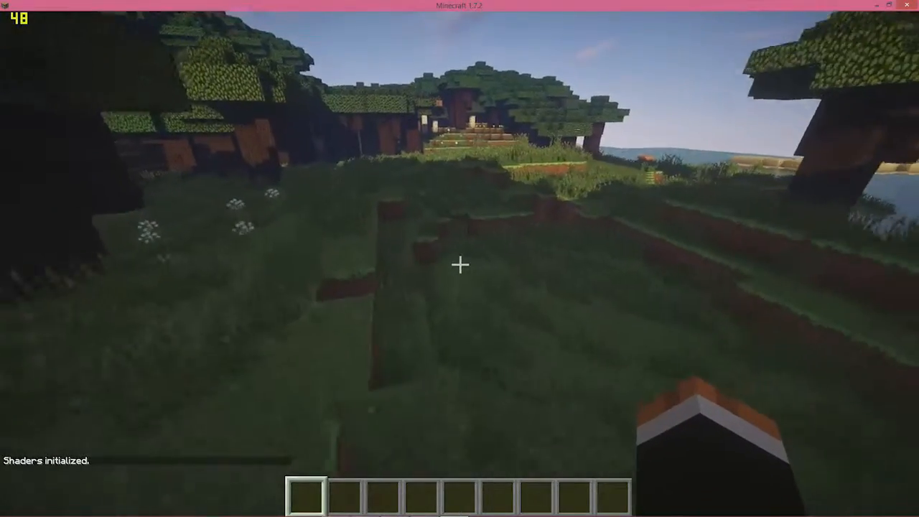
pyautogui.press('w')
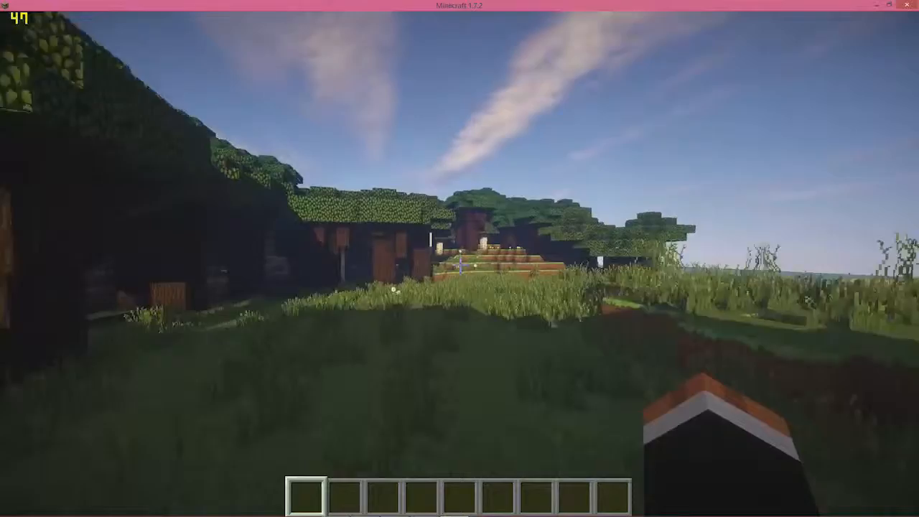
pyautogui.press('w')
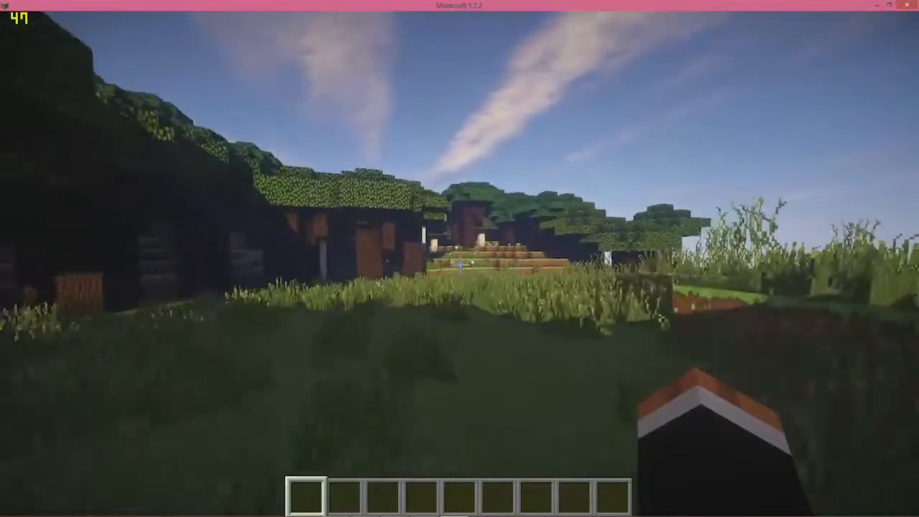
pyautogui.press('w')
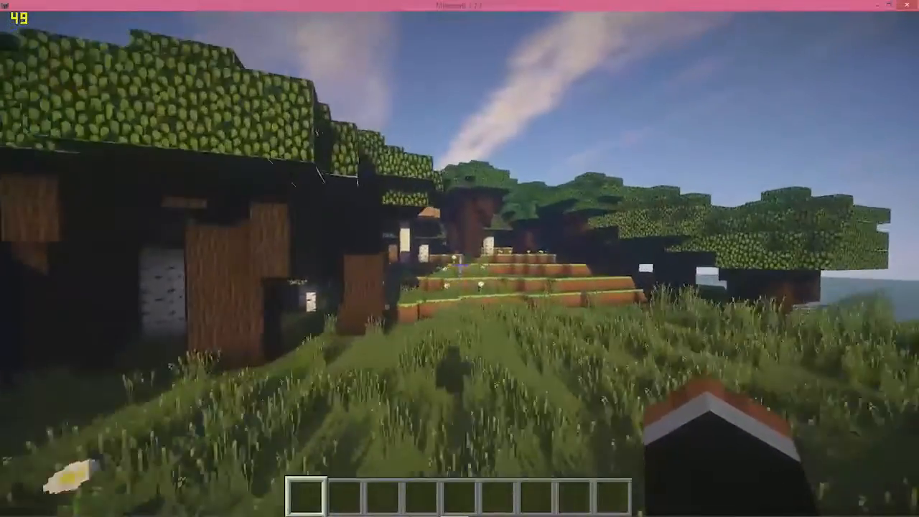
pyautogui.press('w')
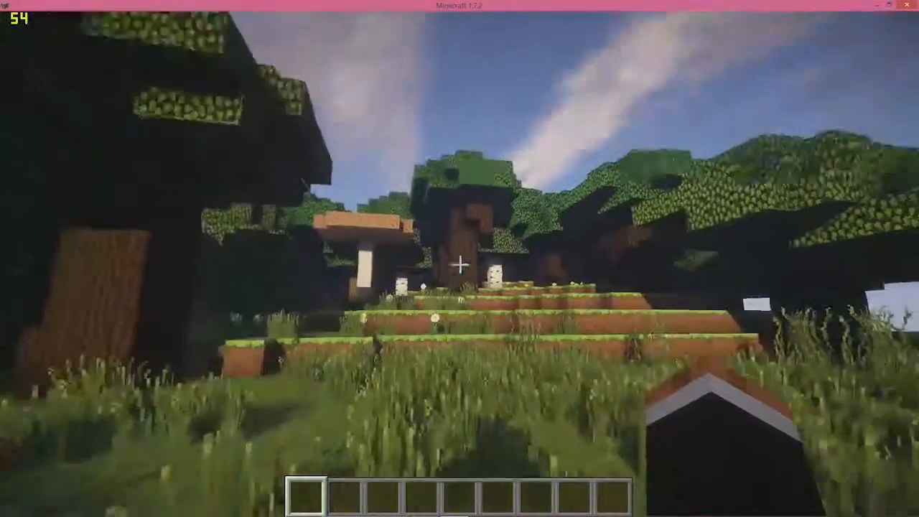
# Deactivate the PrestonPlayz and faithful32 packs, activate ChromaHills-64x1.7_1.0.8, and confirm with Done
pyautogui.press('Escape')
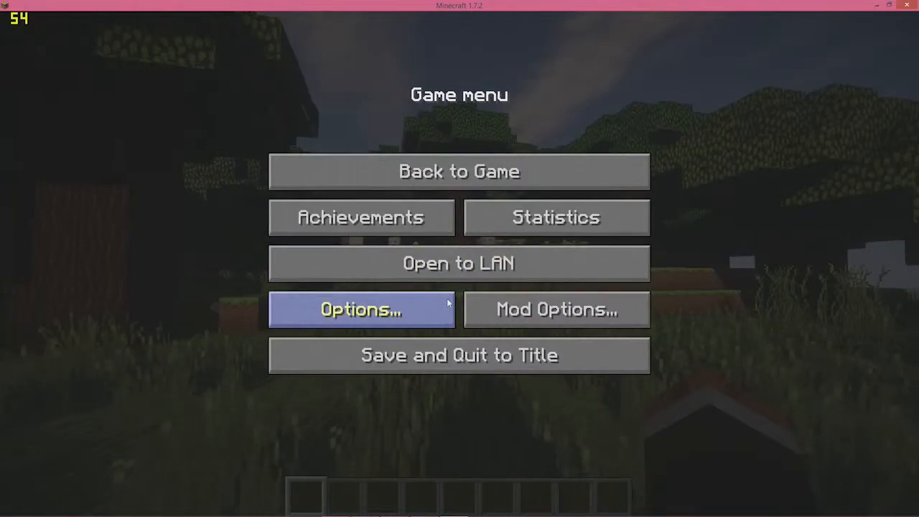
pyautogui.click(449, 302)
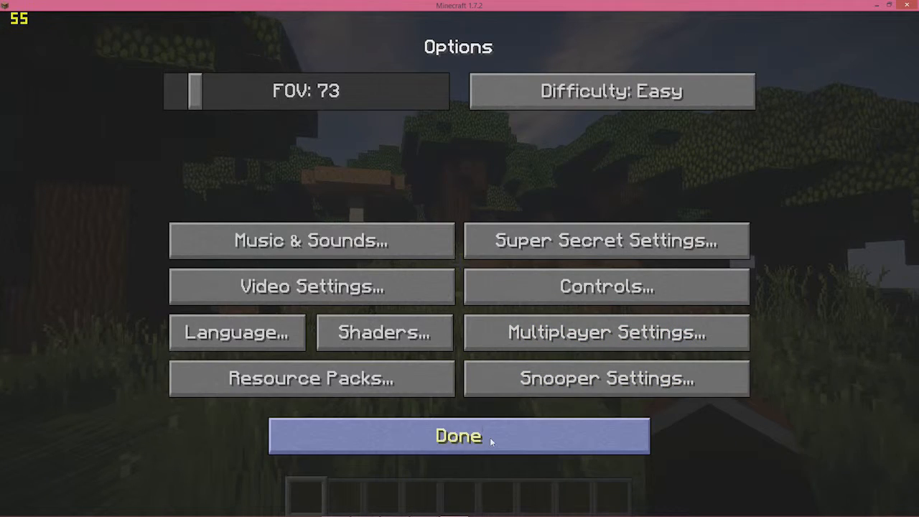
pyautogui.click(394, 391)
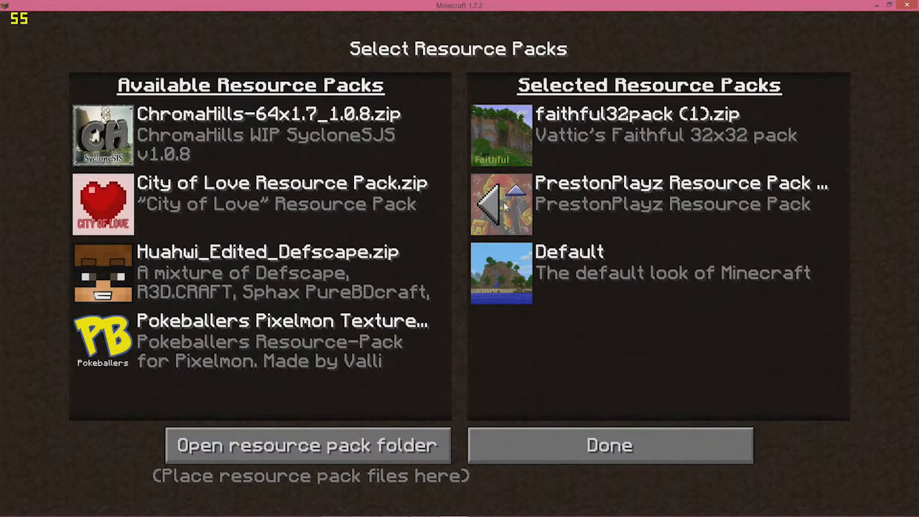
pyautogui.click(502, 205)
pyautogui.click(500, 137)
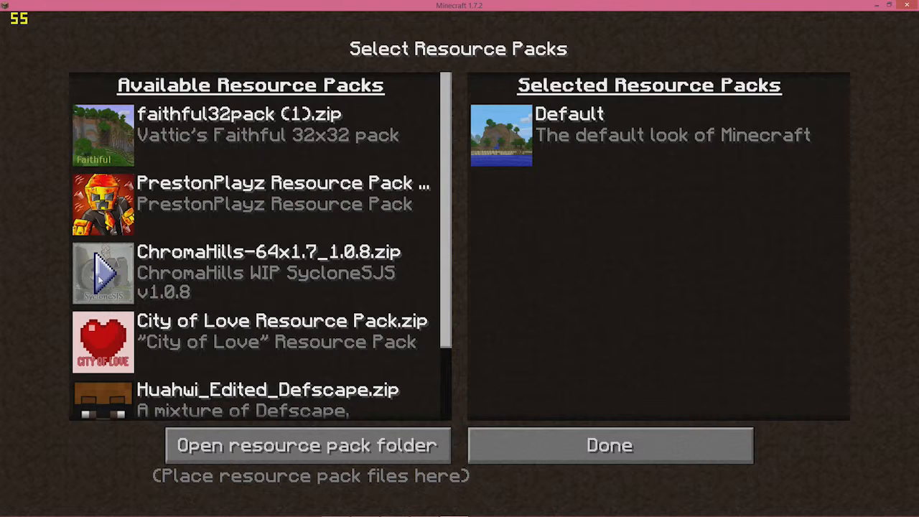
pyautogui.click(104, 271)
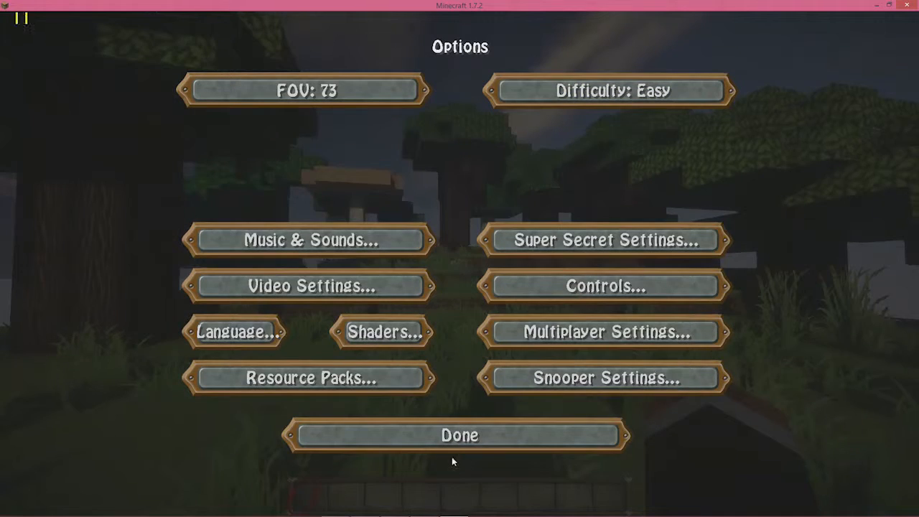
pyautogui.click(445, 451)
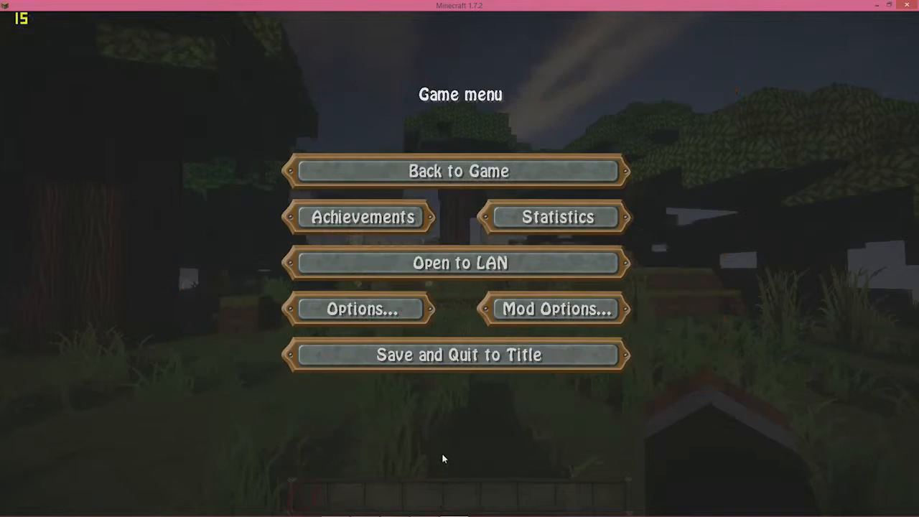
# Resume the game and fly over the island and forest clearing, breaking a leaf block
pyautogui.click(413, 171)
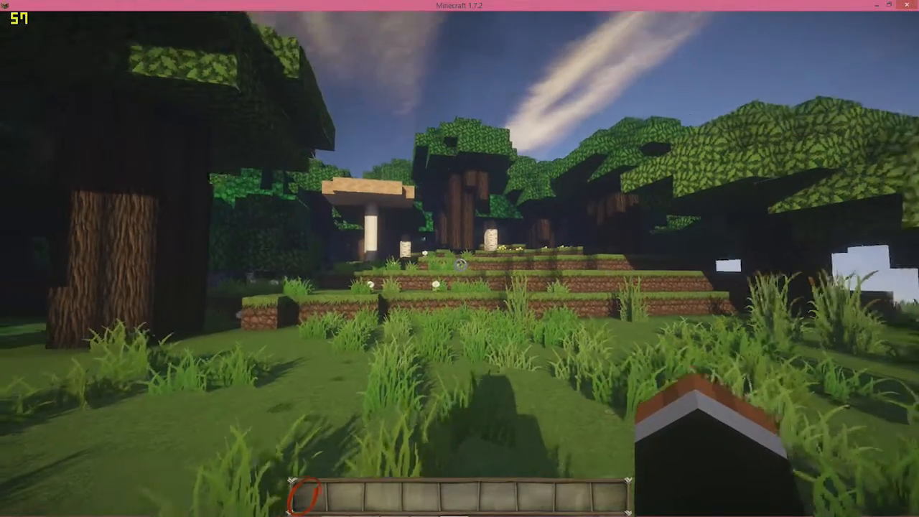
pyautogui.press('w')
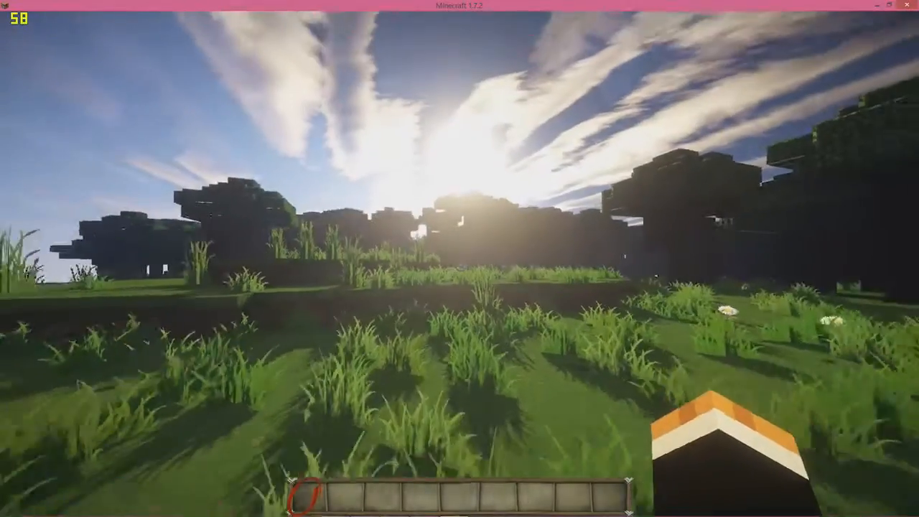
pyautogui.press('space')
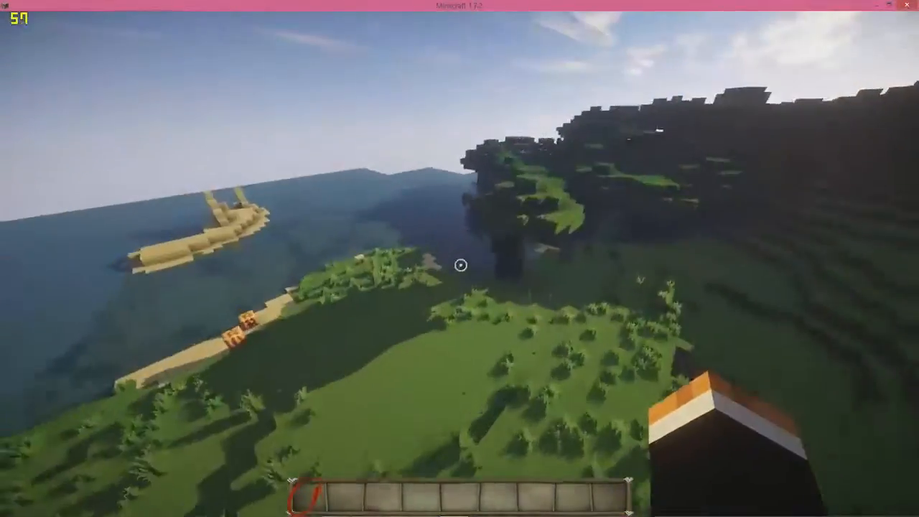
pyautogui.press('w')
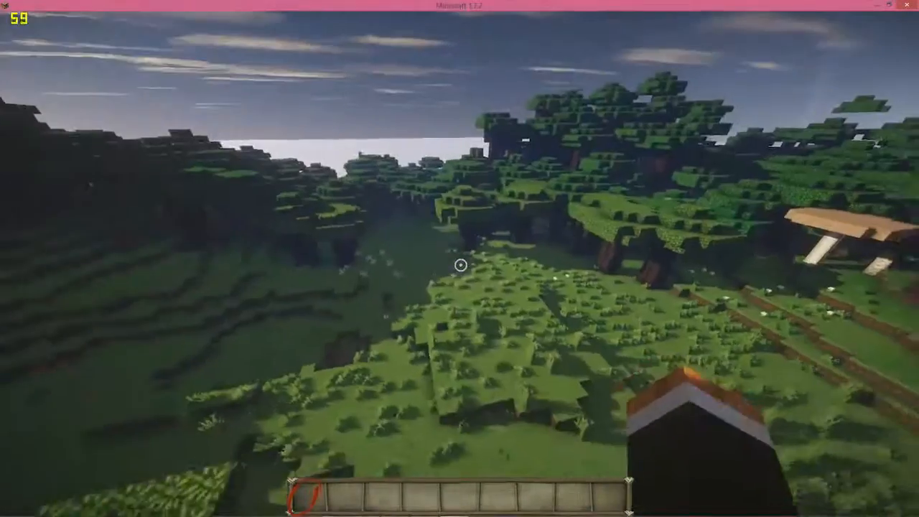
pyautogui.press('w')
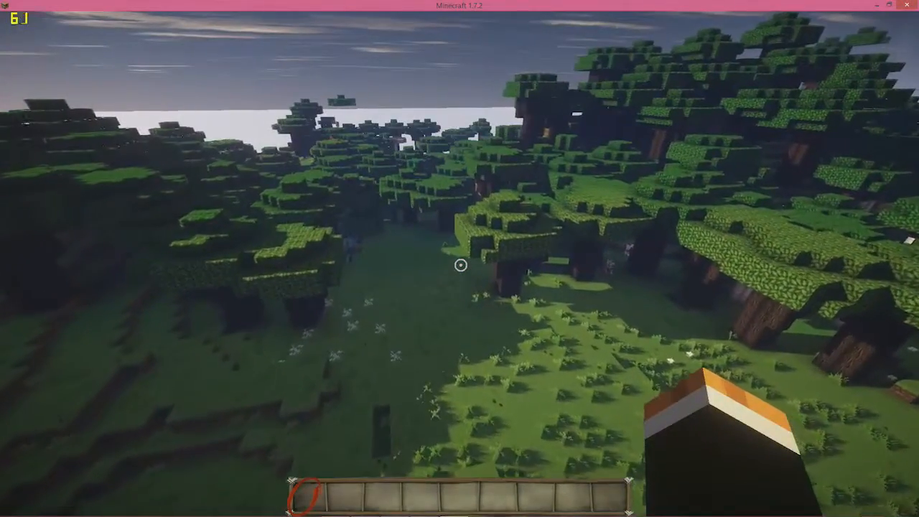
pyautogui.press('w')
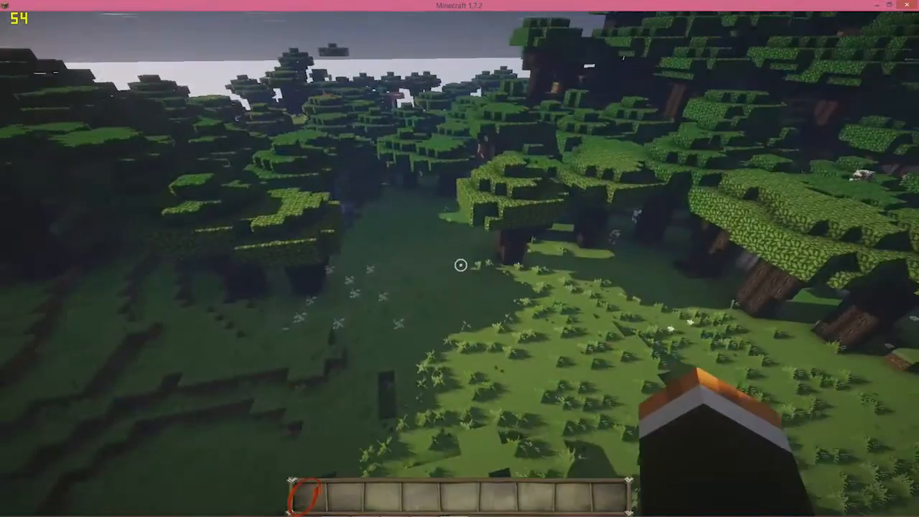
pyautogui.press('w')
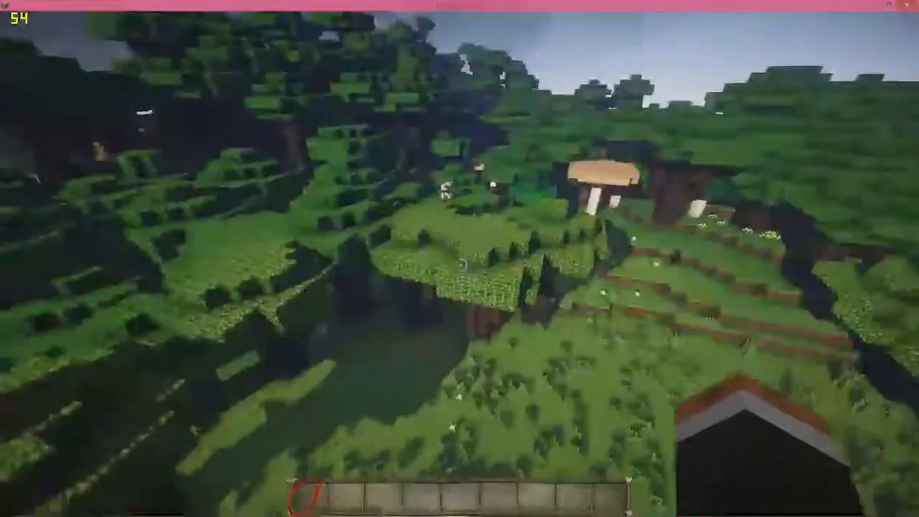
pyautogui.press('w')
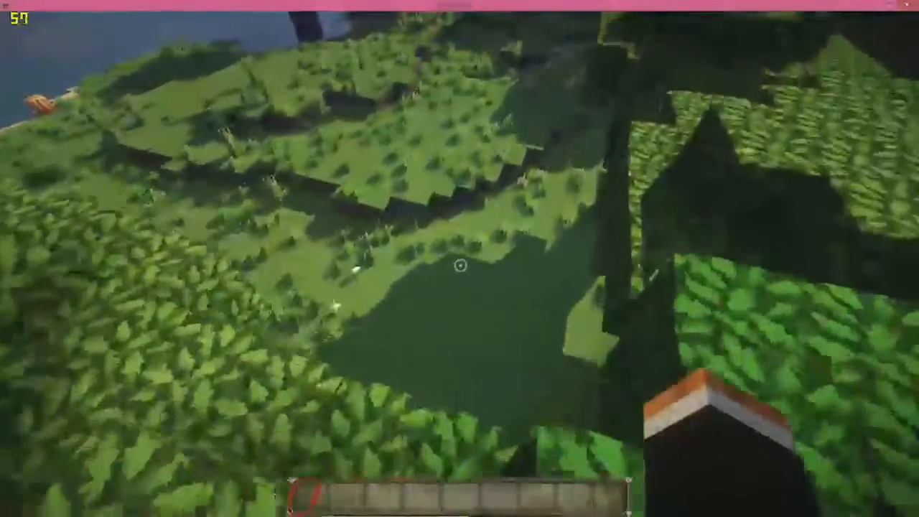
pyautogui.click(461, 266)
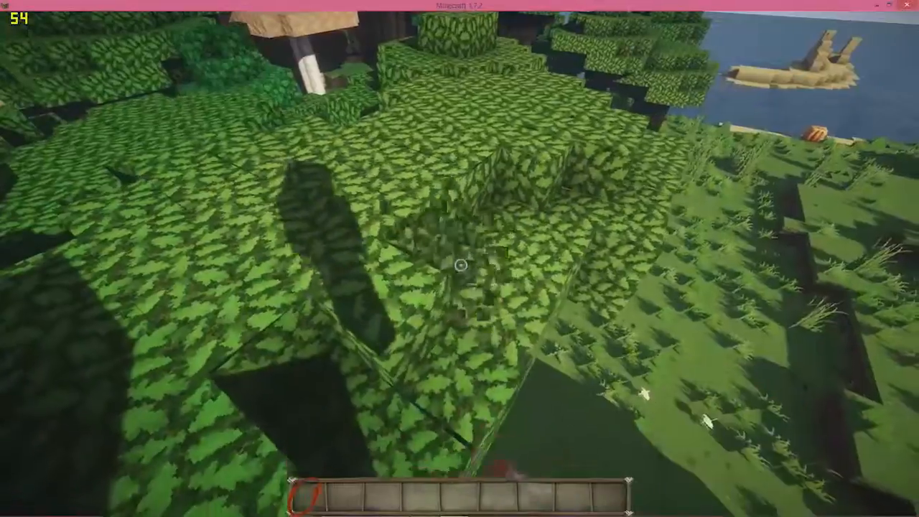
pyautogui.press('shift')
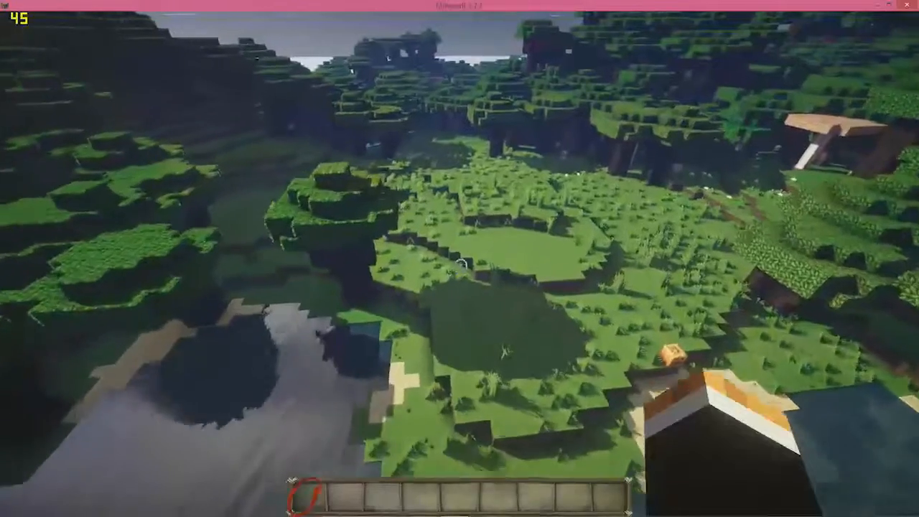
# Pause the game and go to Options, then Shaders
pyautogui.press('Escape')
pyautogui.click(357, 307)
pyautogui.click(383, 330)
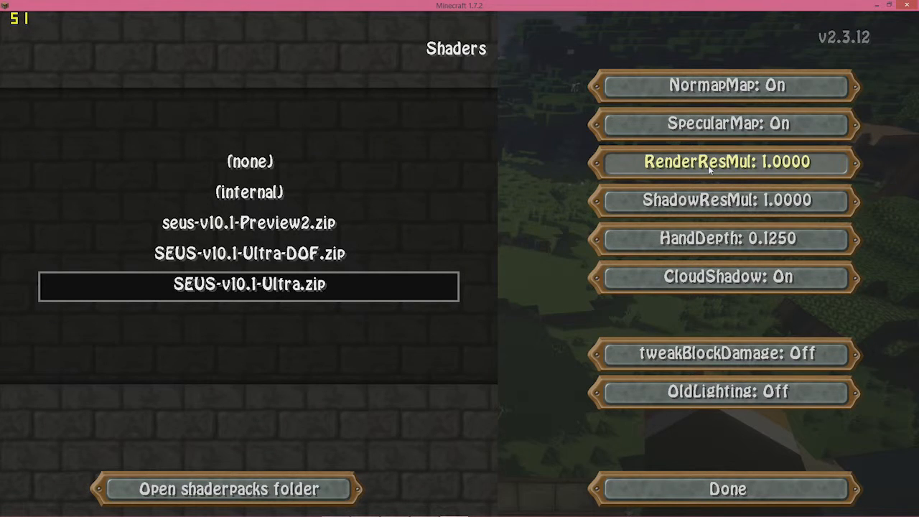
# Drag the Render Distance slider down to 7 Short+ in Video Settings
pyautogui.click(820, 491)
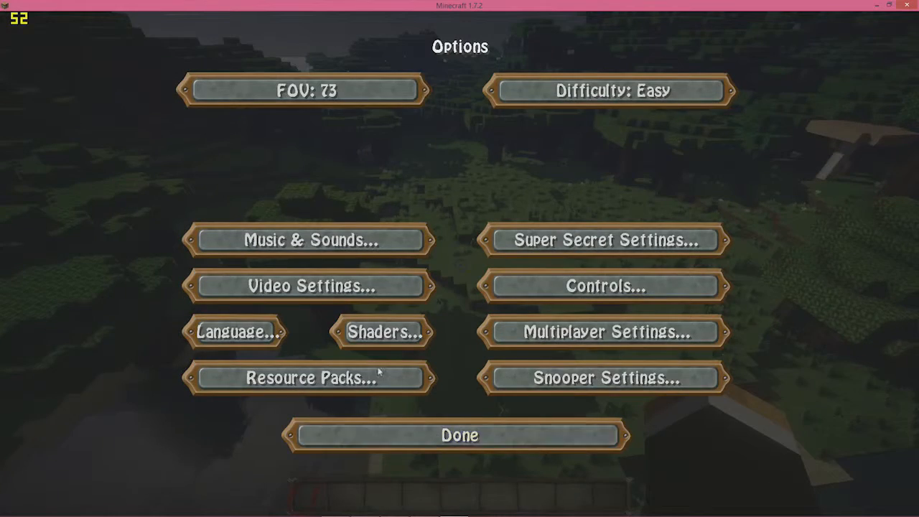
pyautogui.click(361, 287)
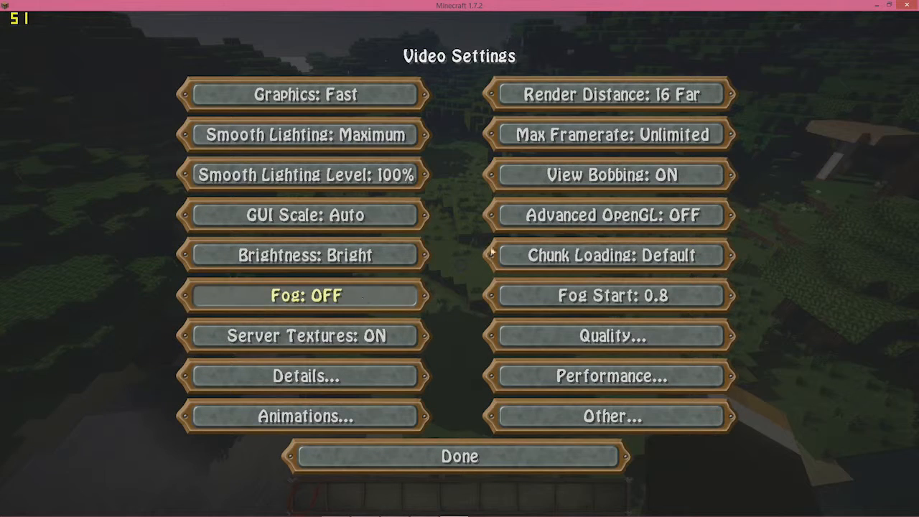
pyautogui.click(662, 101)
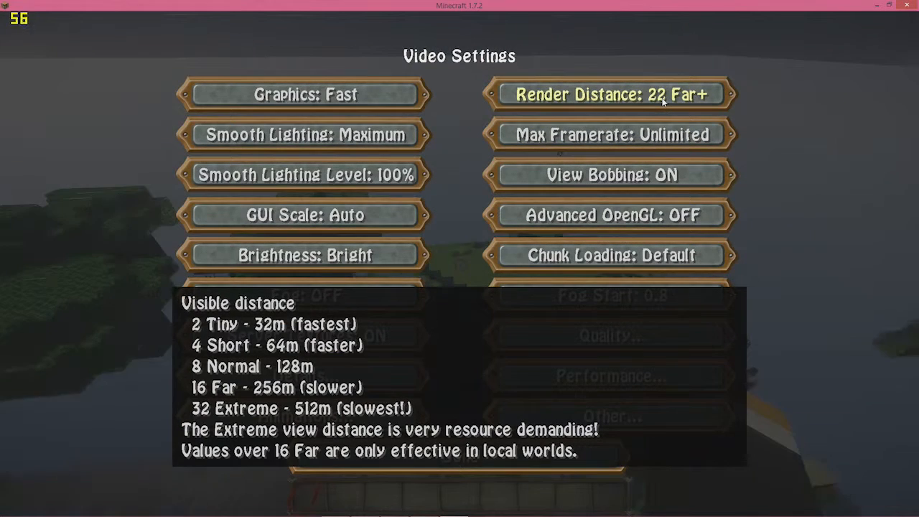
pyautogui.click(705, 96)
pyautogui.click(663, 98)
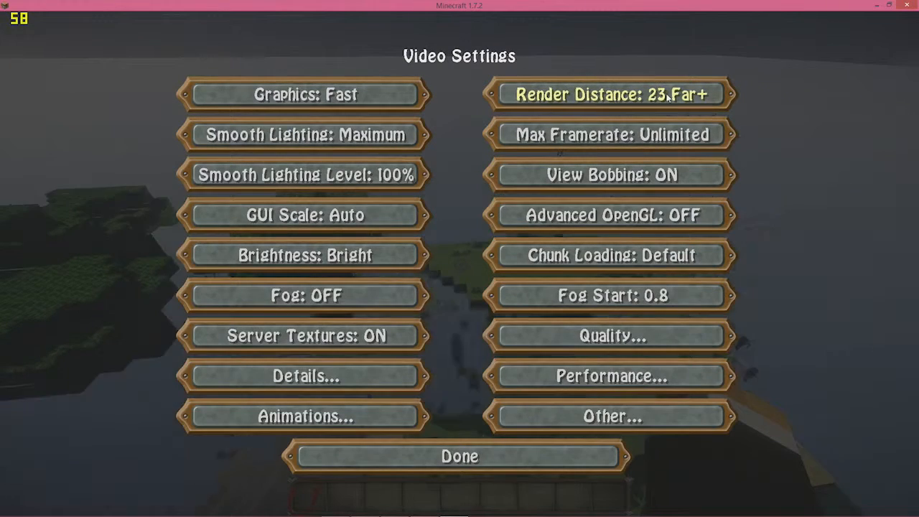
pyautogui.click(679, 98)
pyautogui.moveTo(679, 101); pyautogui.dragTo(523, 84)
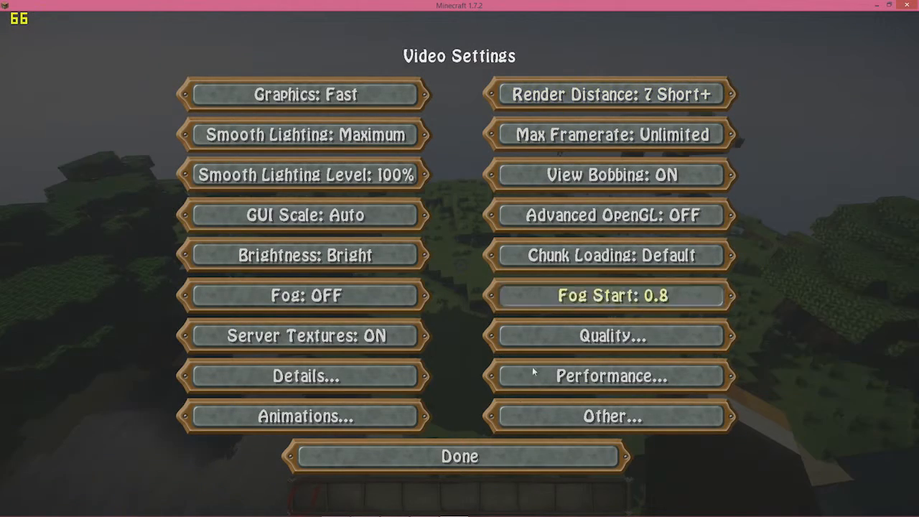
# Exit the settings menus and resume playing in the island world
pyautogui.click(497, 455)
pyautogui.click(472, 437)
pyautogui.press('Escape')
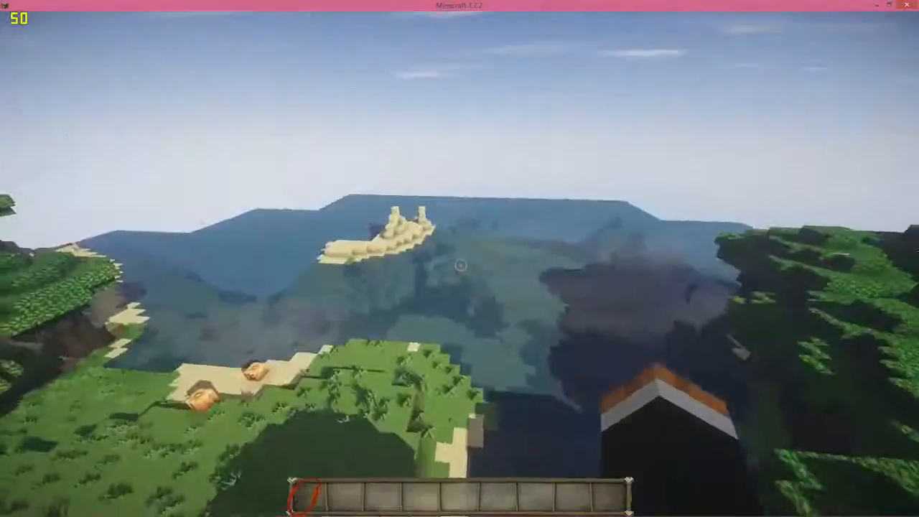
# Raise the render distance to the maximum 32 Extreme and return to the game
pyautogui.press('Escape')
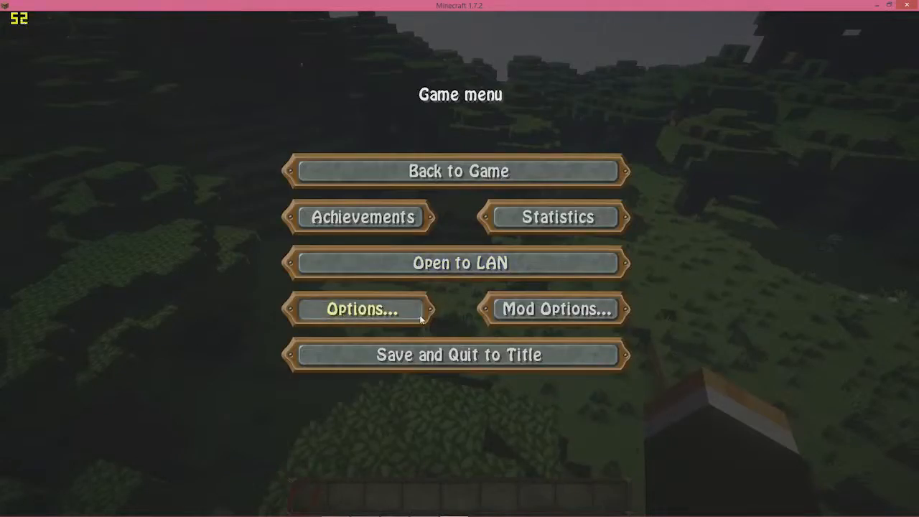
pyautogui.click(374, 308)
pyautogui.click(379, 290)
pyautogui.moveTo(596, 99); pyautogui.dragTo(800, 111)
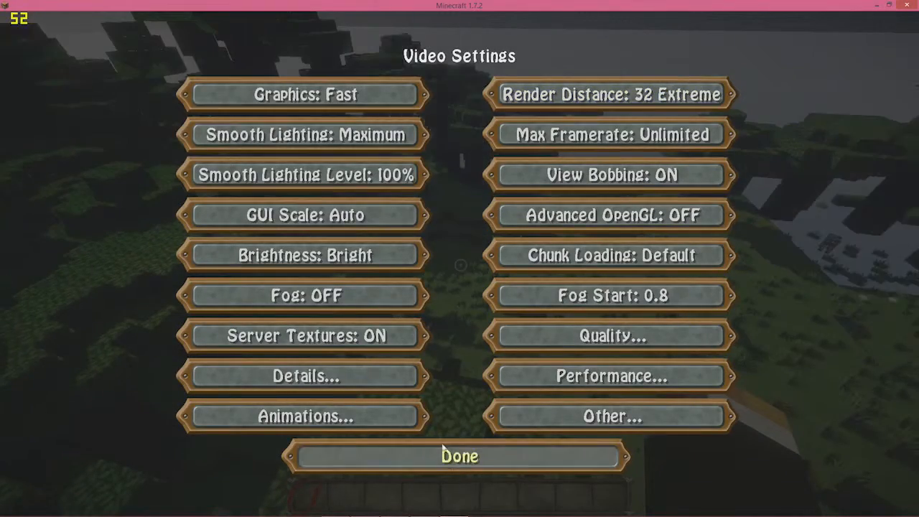
pyautogui.click(447, 457)
pyautogui.click(446, 457)
pyautogui.click(457, 172)
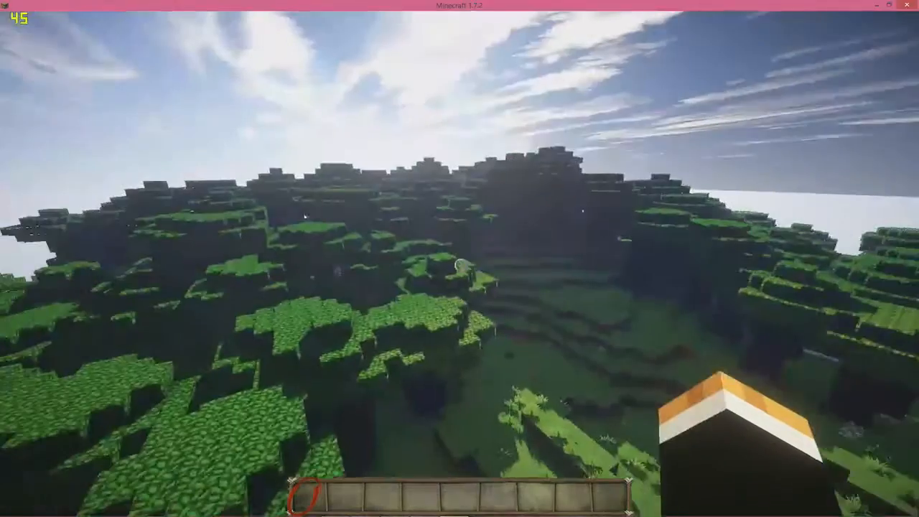
# Lower the render distance to 16 Far and resume playing
pyautogui.press('Escape')
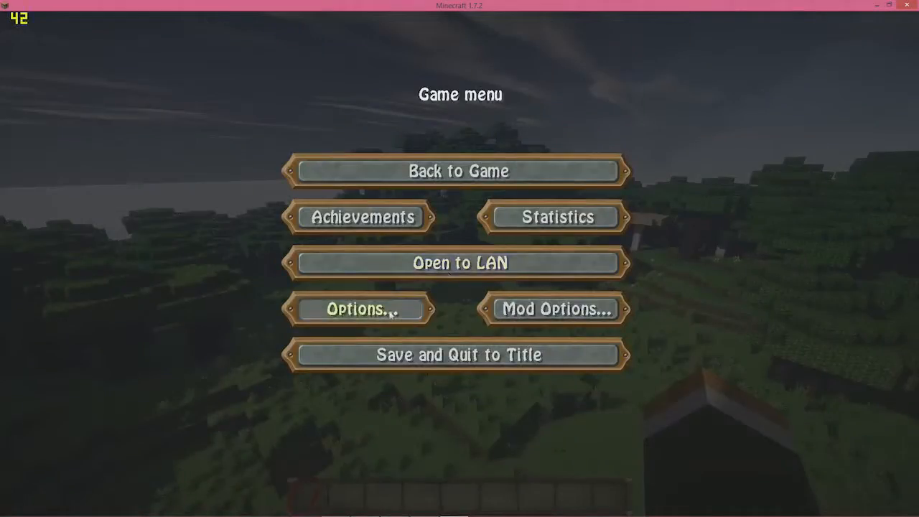
pyautogui.click(390, 308)
pyautogui.click(323, 286)
pyautogui.click(624, 103)
pyautogui.moveTo(623, 103); pyautogui.dragTo(605, 128)
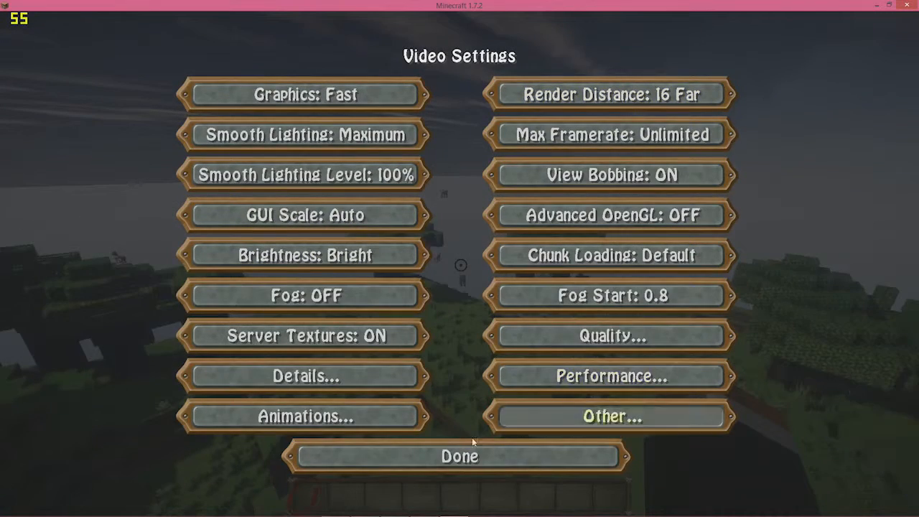
pyautogui.click(460, 443)
pyautogui.click(461, 443)
pyautogui.click(459, 171)
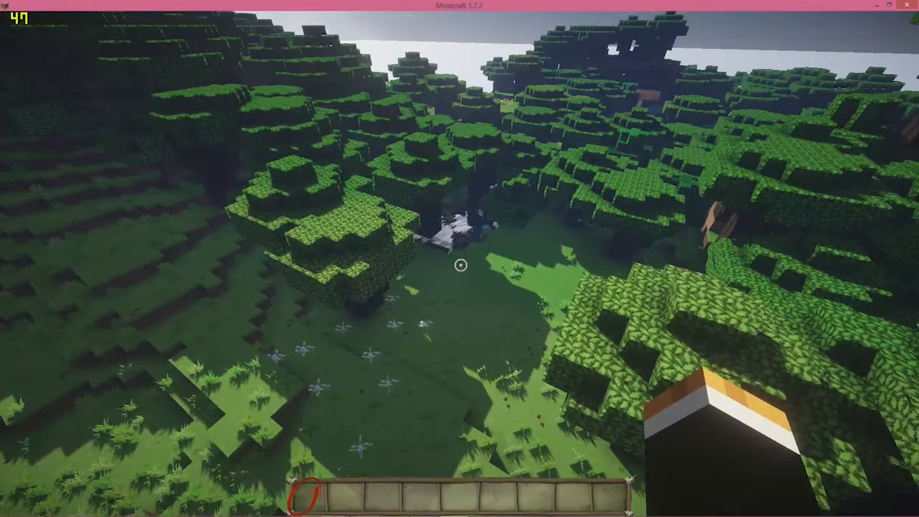
pyautogui.press('w')
pyautogui.press('w')
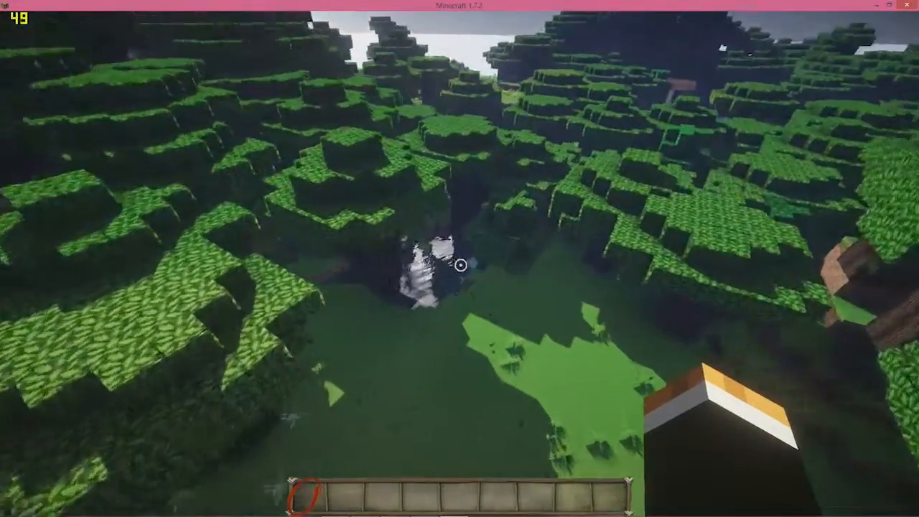
pyautogui.press('space')
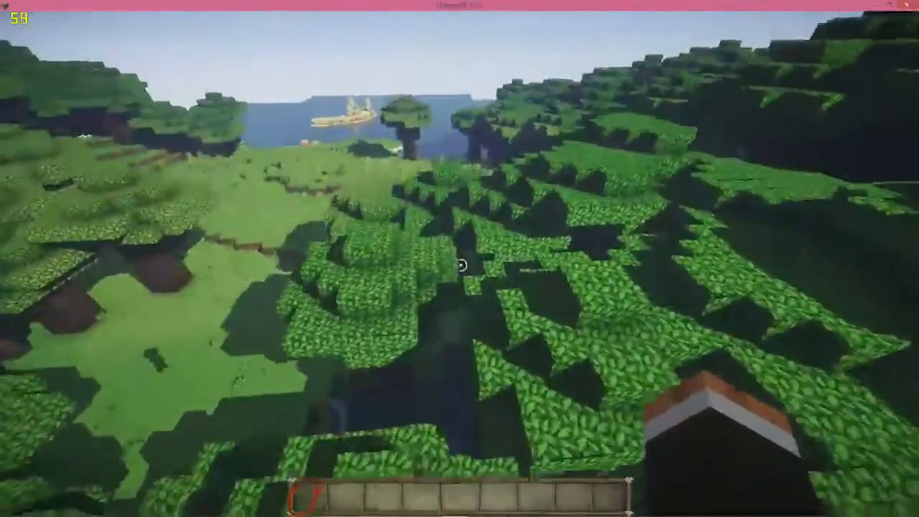
pyautogui.press('w')
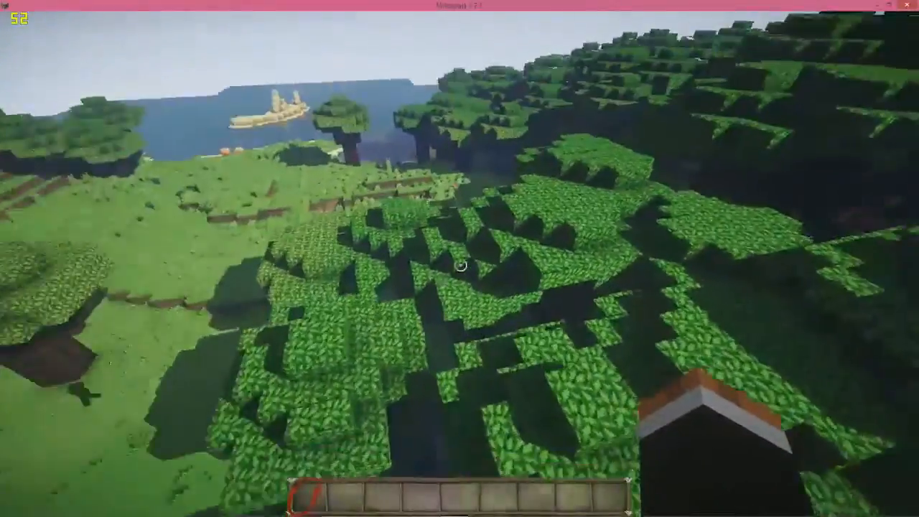
pyautogui.press('w')
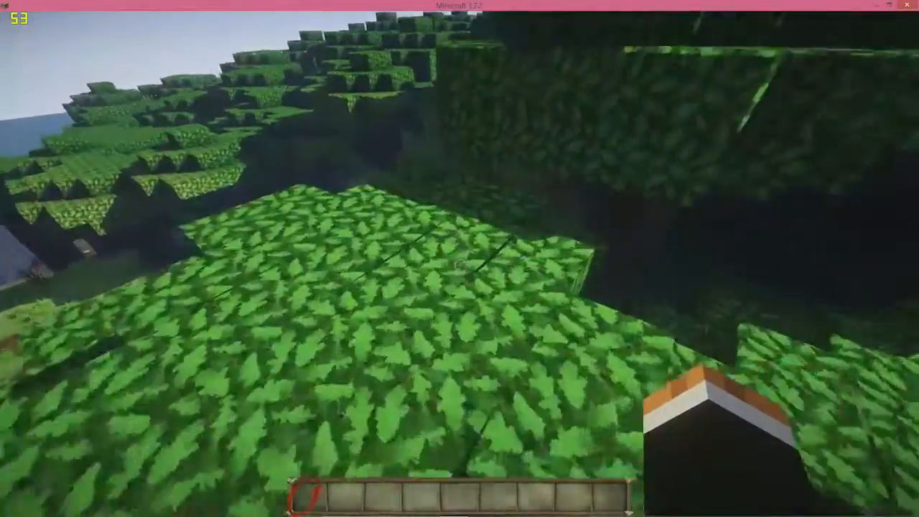
pyautogui.press('w')
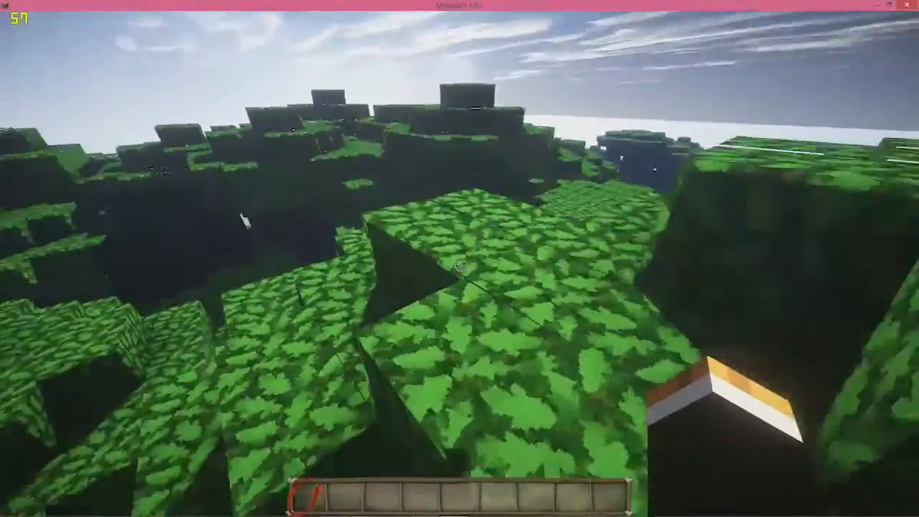
pyautogui.press('w')
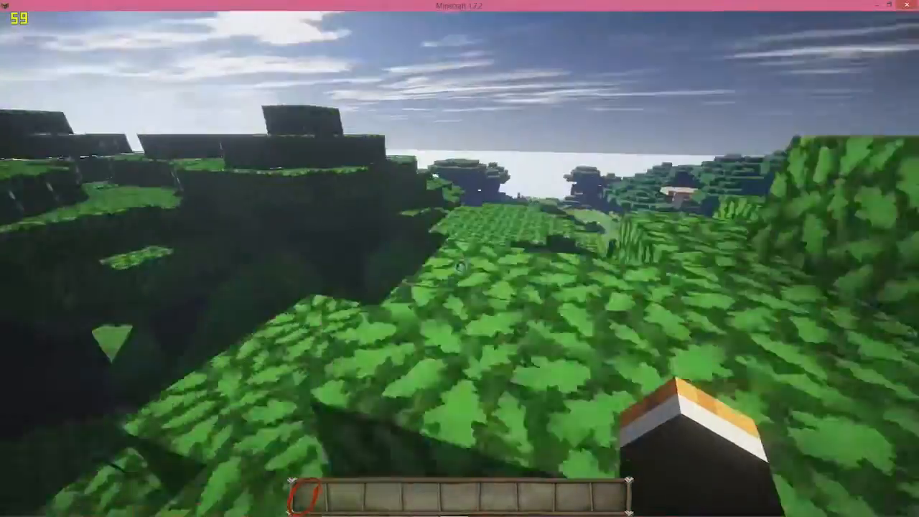
pyautogui.press('w')
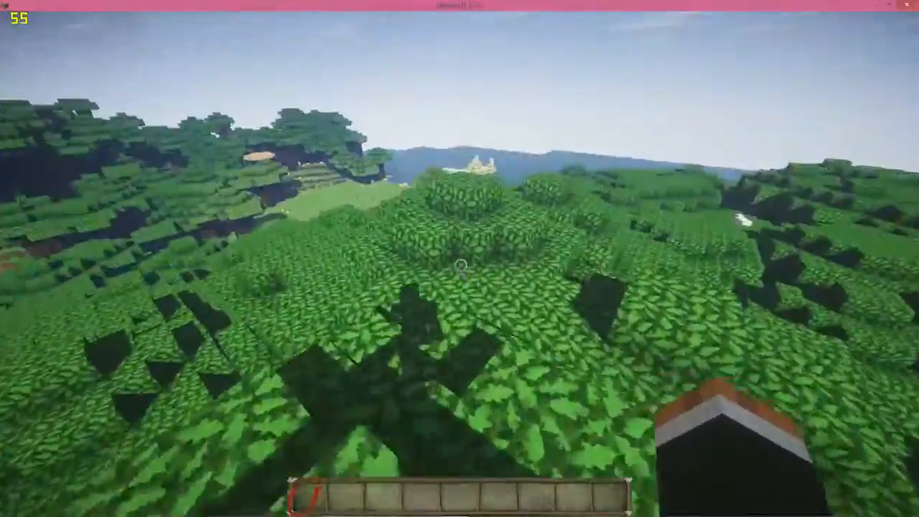
pyautogui.press('w')
pyautogui.press('space')
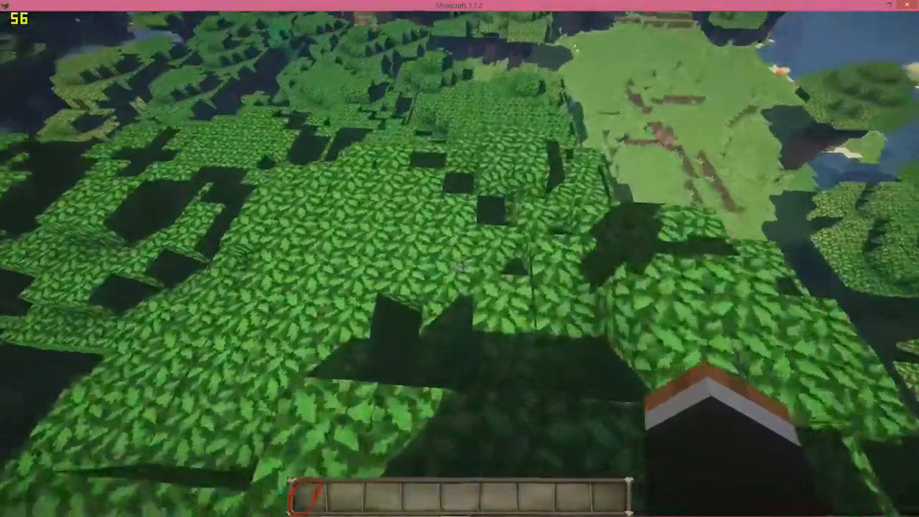
pyautogui.press('w')
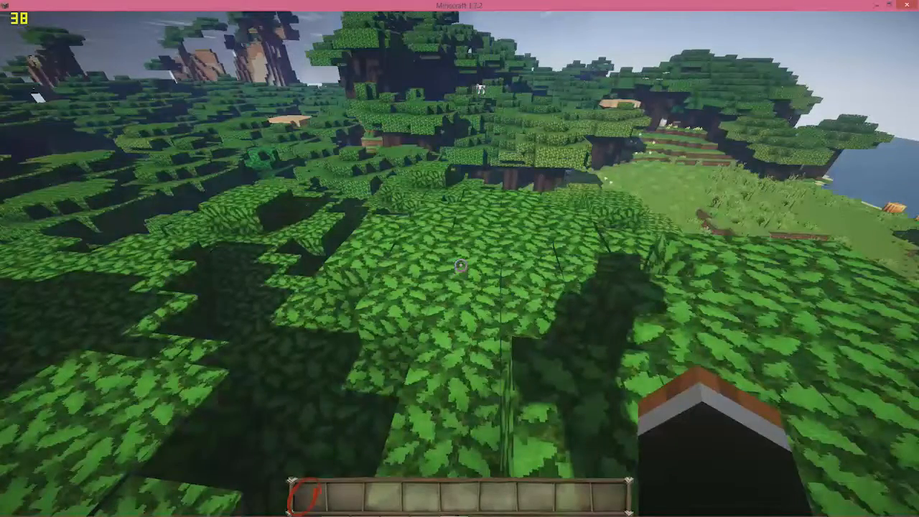
pyautogui.press('w')
pyautogui.press('space')
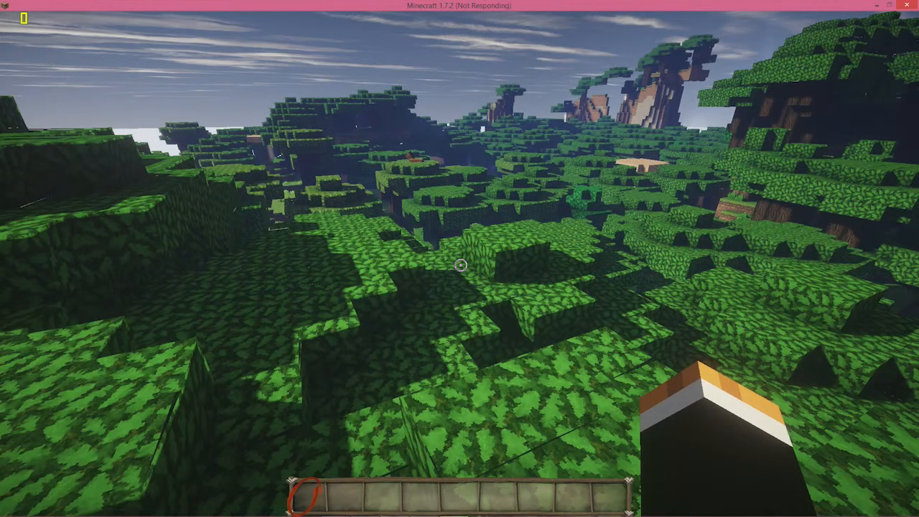
# Close the frozen game window, choosing Close the program in the Java not-responding dialog
pyautogui.hotkey('alt', 'Tab')
pyautogui.moveTo(464, 263); pyautogui.dragTo(918, 184)
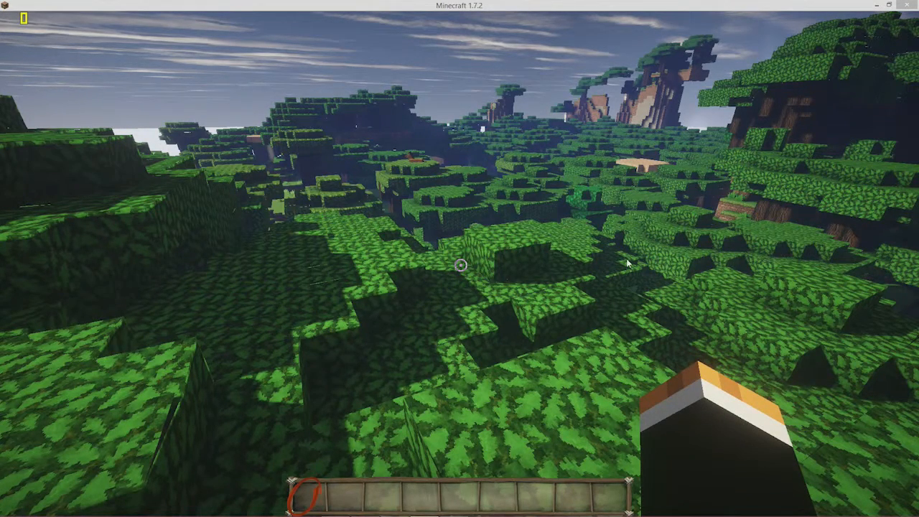
pyautogui.click(909, 4)
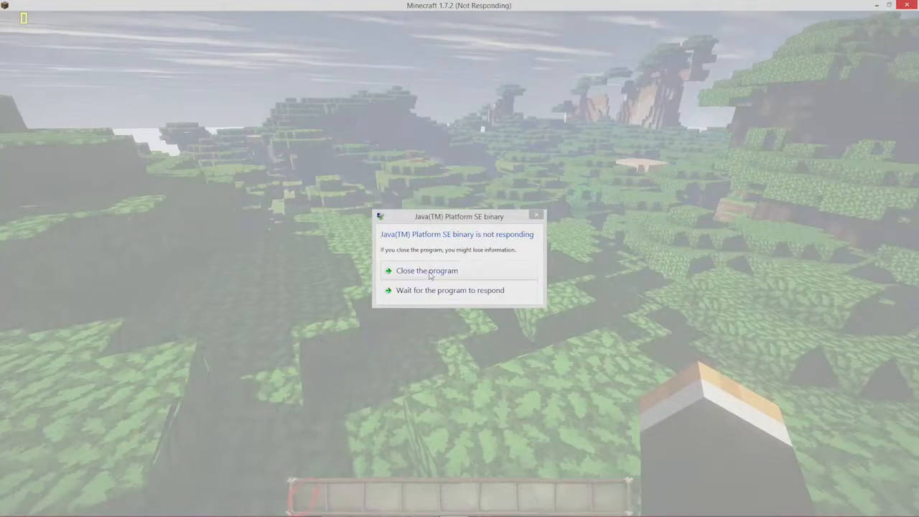
pyautogui.click(429, 271)
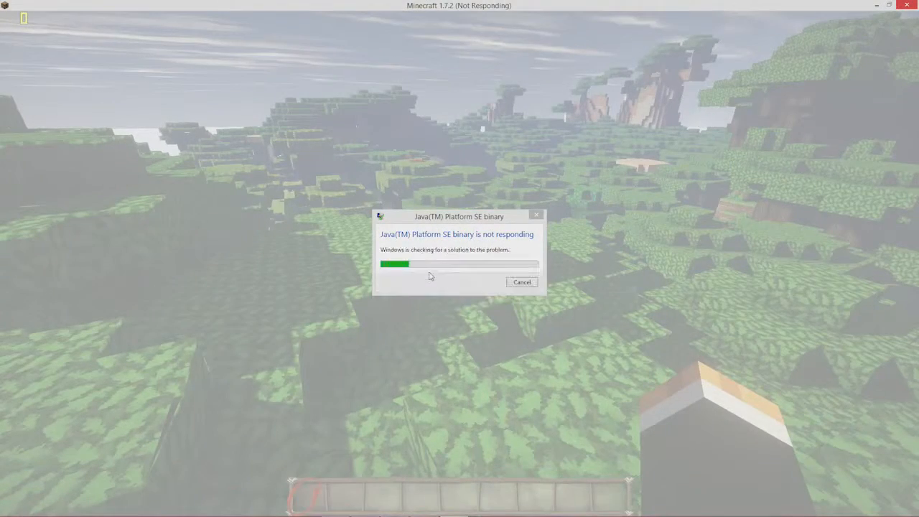
pyautogui.click(524, 282)
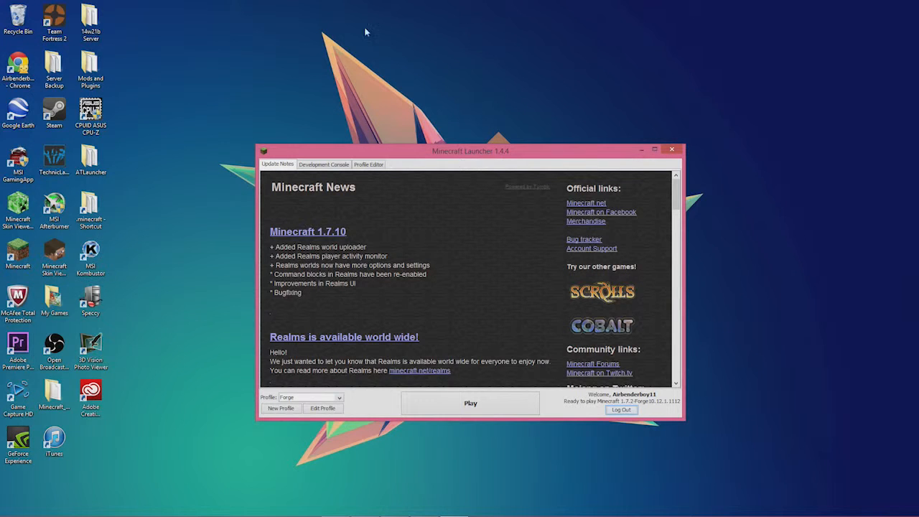
# Close the Minecraft Launcher window and reveal the auto-hidden taskbar
pyautogui.click(672, 151)
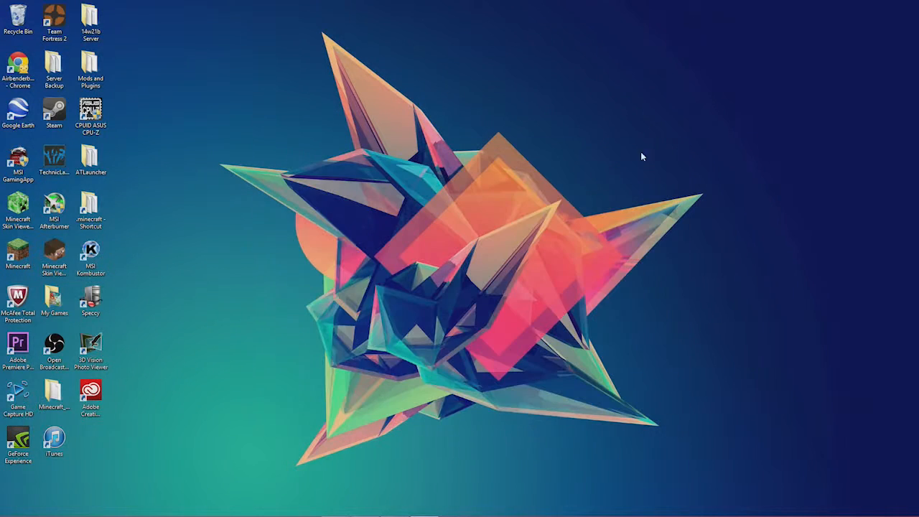
pyautogui.moveTo(144, 60); pyautogui.dragTo(788, 474)
pyautogui.moveTo(178, 25); pyautogui.dragTo(820, 516)
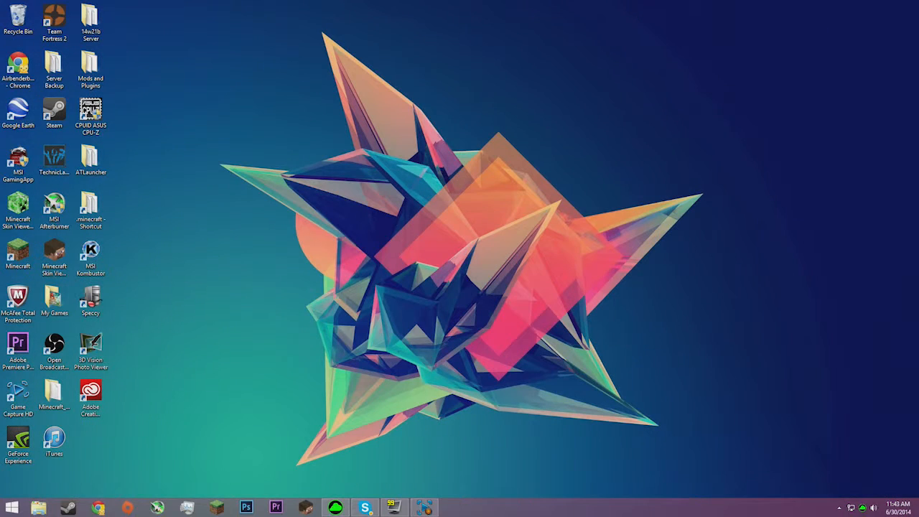